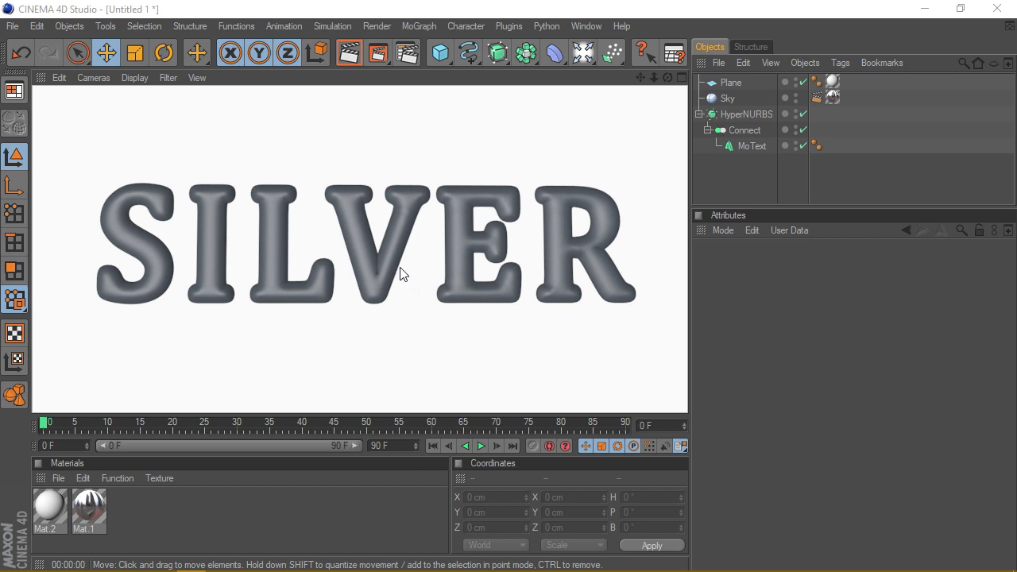
# Step: Review the Sky texture tag and the white Mat.2 material, then open the Materials File menu
pyautogui.click(832, 97)
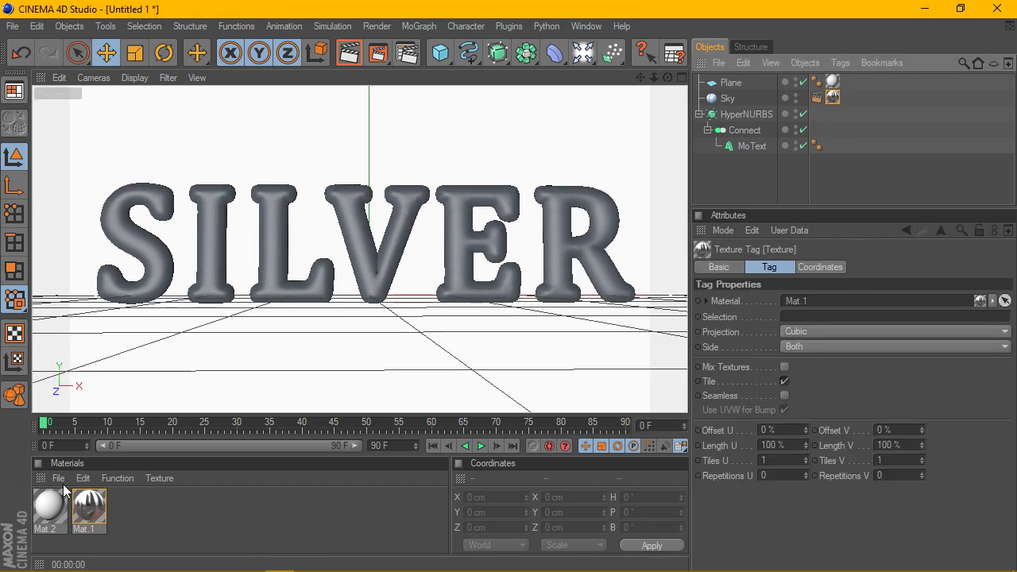
pyautogui.doubleClick(49, 505)
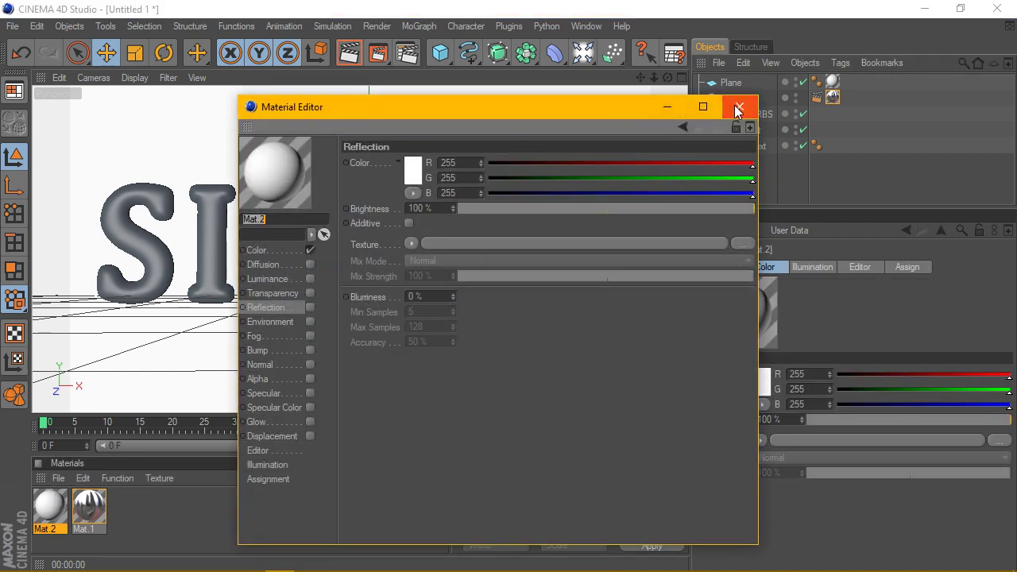
pyautogui.click(739, 106)
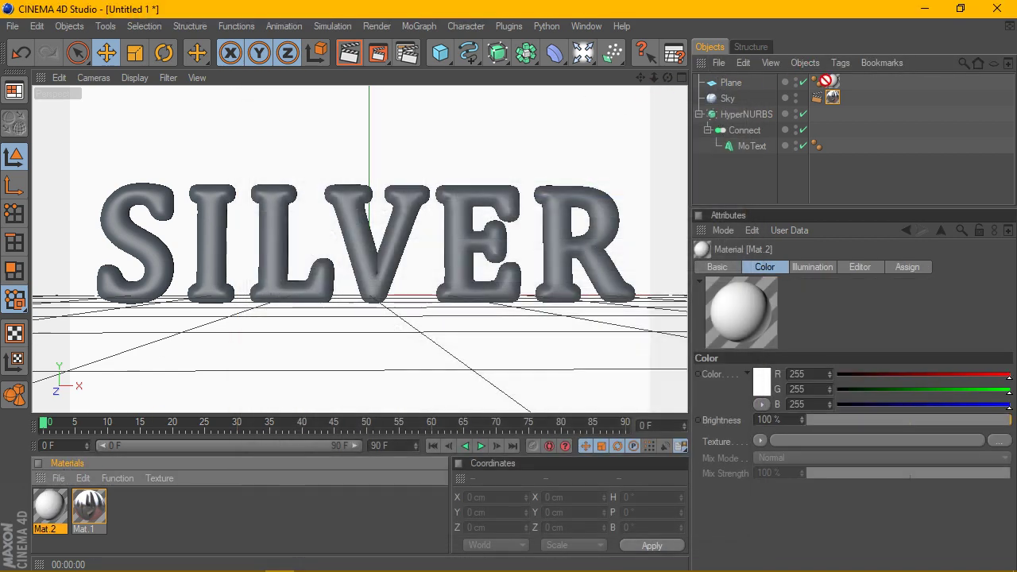
pyautogui.click(59, 478)
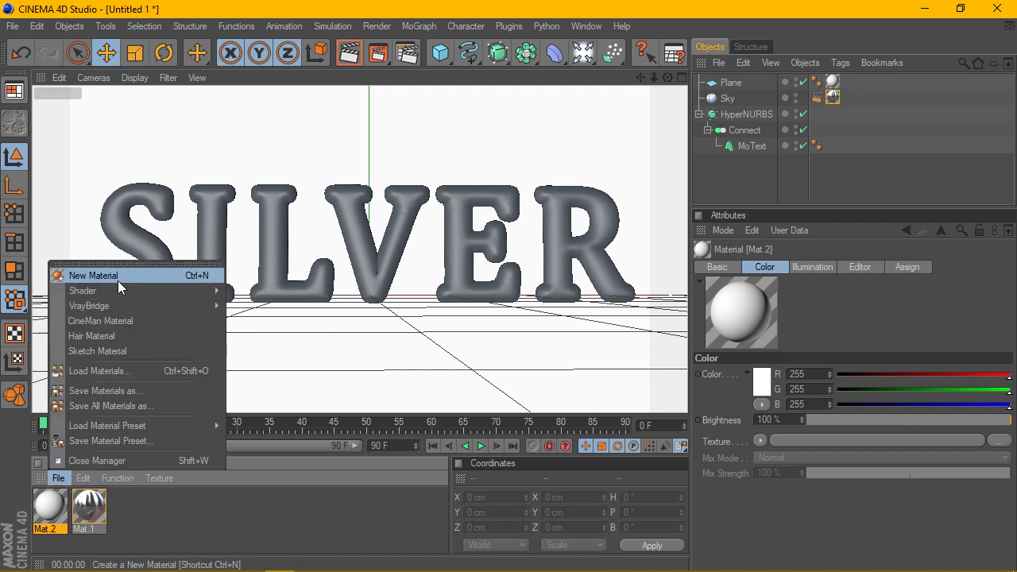
# Step: Create a new material Mat and open it with an enlarged preview
pyautogui.click(64, 275)
pyautogui.doubleClick(57, 505)
pyautogui.rightClick(298, 160)
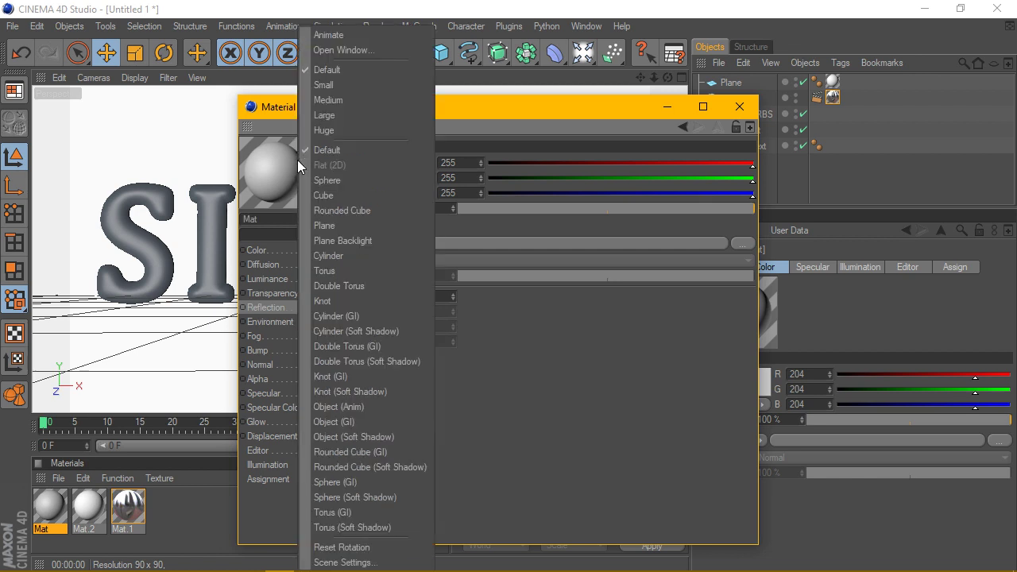
pyautogui.click(338, 130)
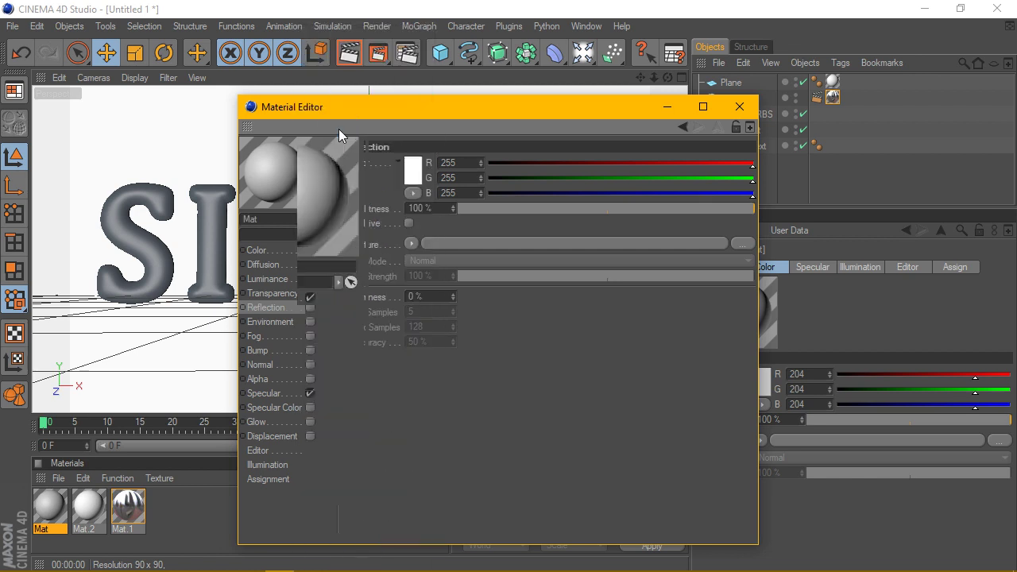
# Step: Load a Lumas shader as Mat's Color texture and preview it on a soft-shadow sphere
pyautogui.click(252, 297)
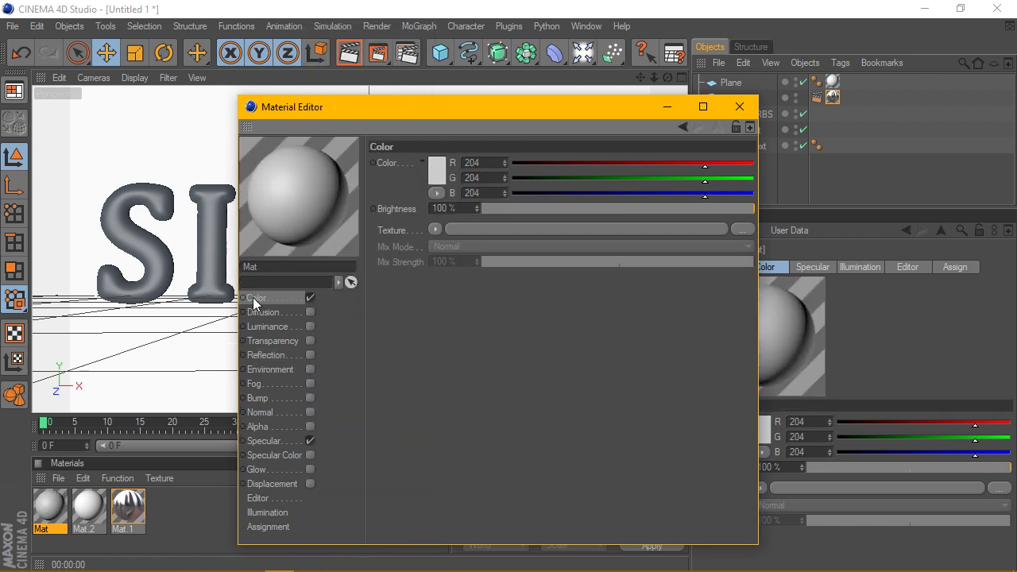
pyautogui.click(435, 230)
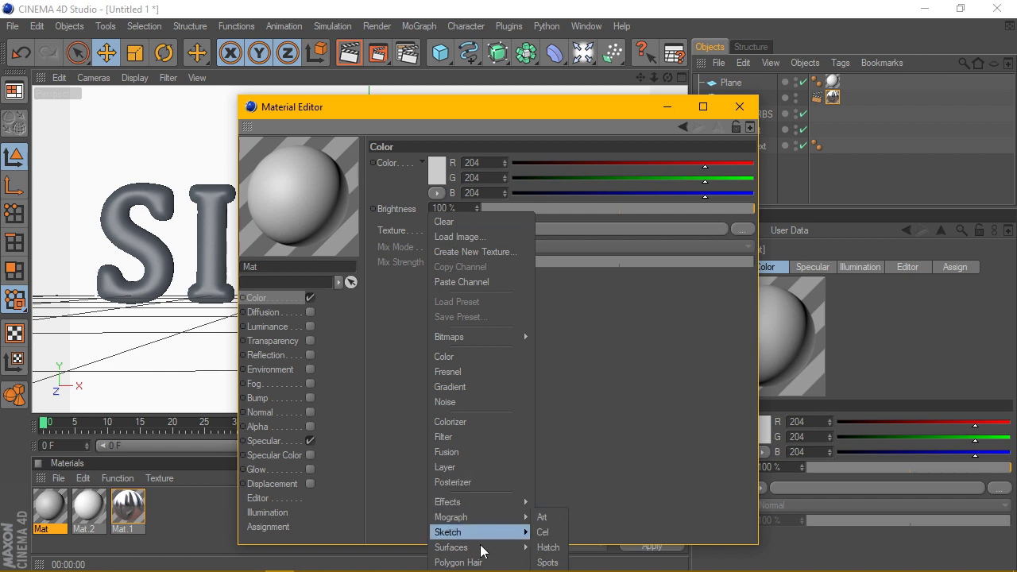
pyautogui.moveTo(477, 501)
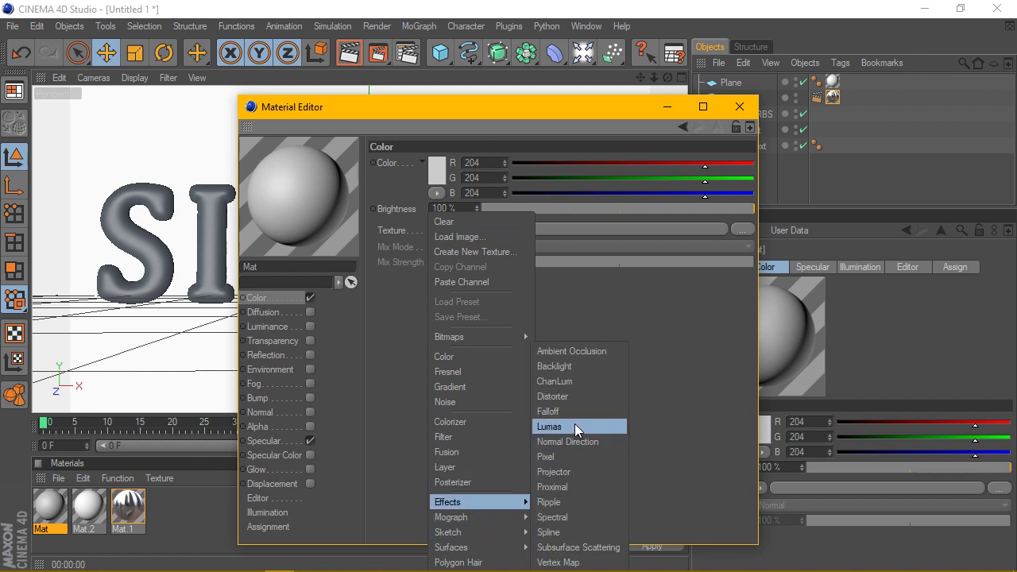
pyautogui.click(587, 426)
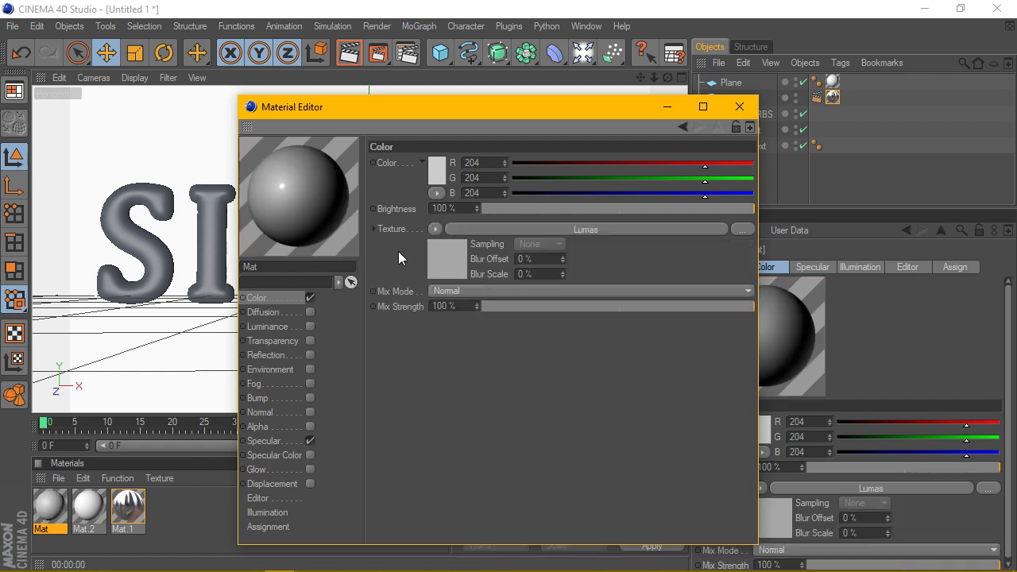
pyautogui.rightClick(272, 195)
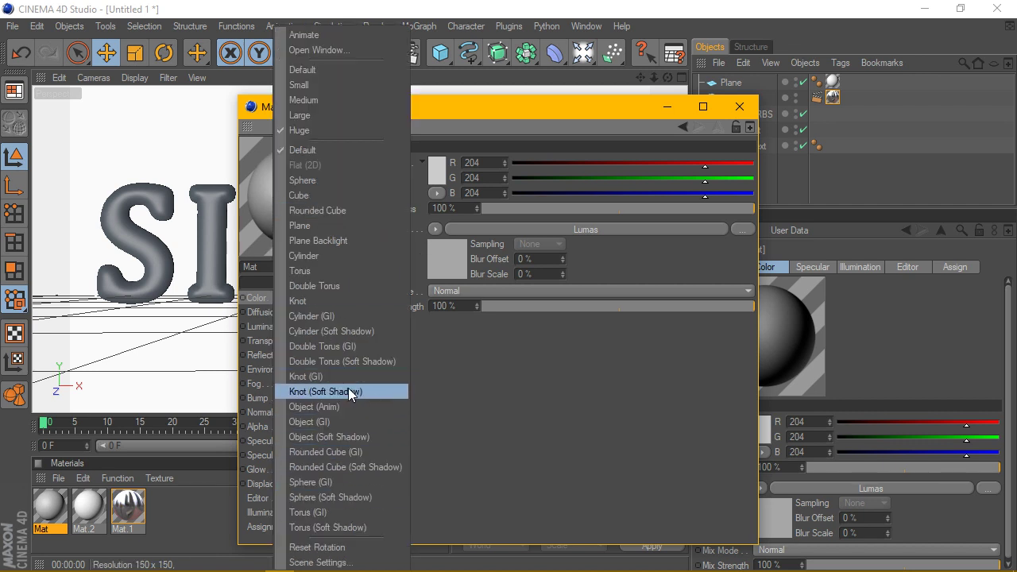
pyautogui.click(331, 493)
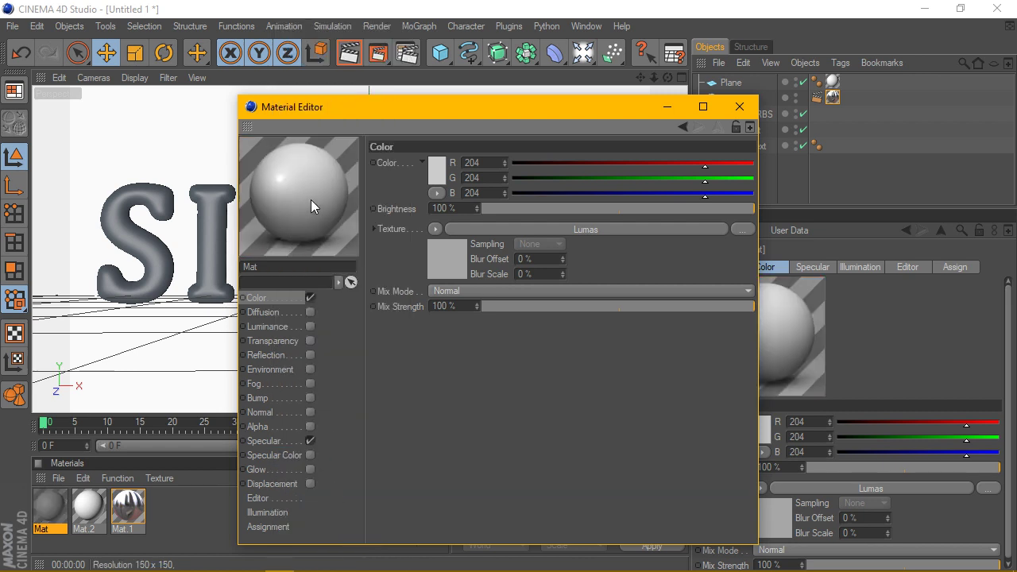
# Step: Brighten the Lumas shader colour to light grey and set Specular 1 to near-white 238
pyautogui.click(491, 228)
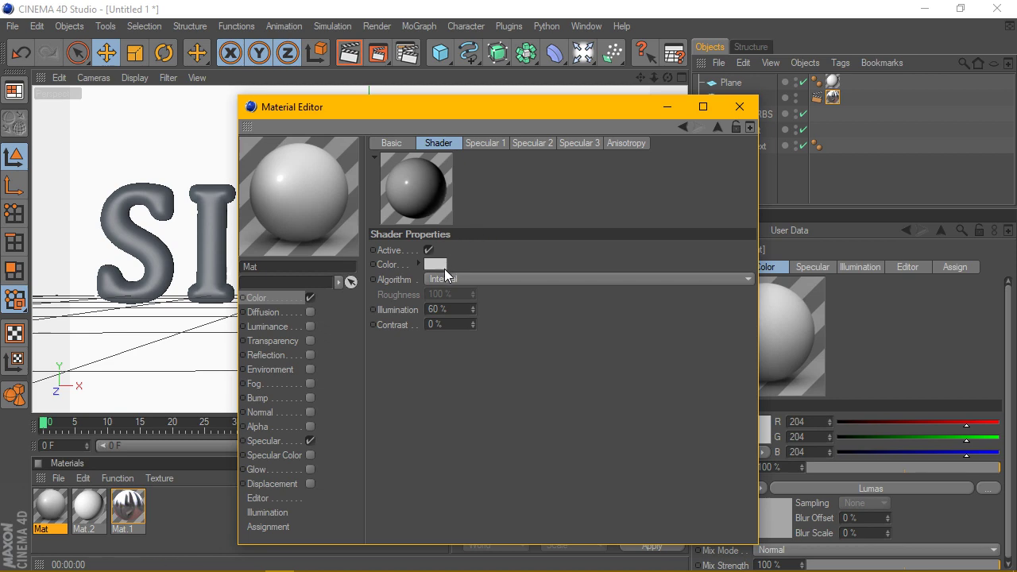
pyautogui.click(444, 268)
pyautogui.moveTo(361, 227); pyautogui.dragTo(356, 225)
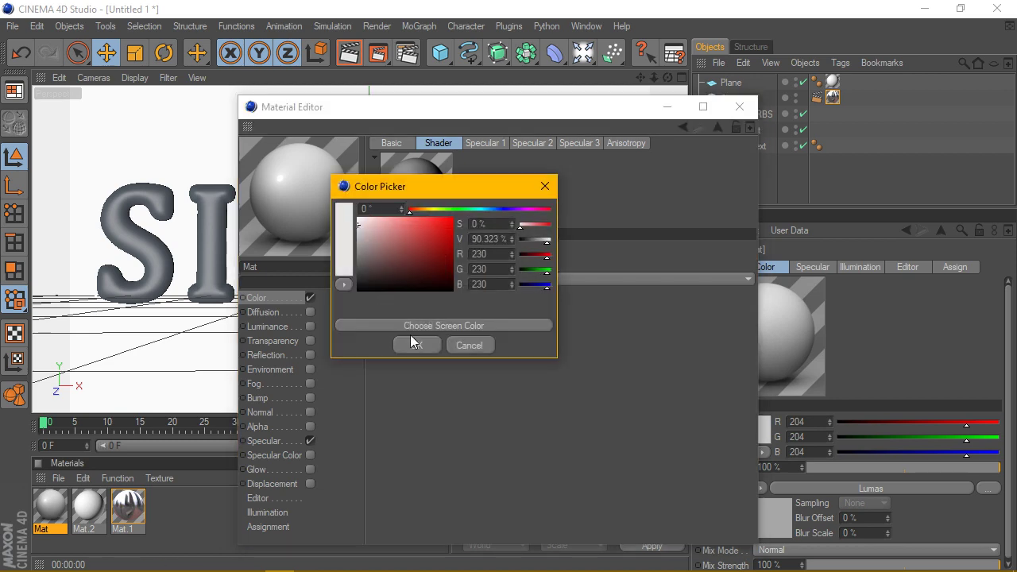
pyautogui.click(412, 344)
pyautogui.click(480, 145)
pyautogui.click(424, 262)
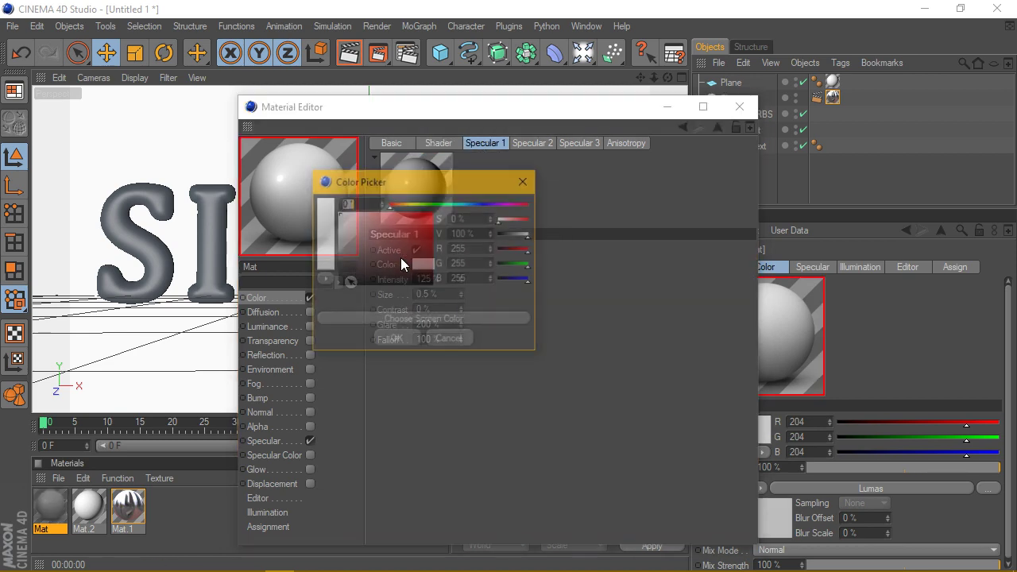
pyautogui.click(338, 222)
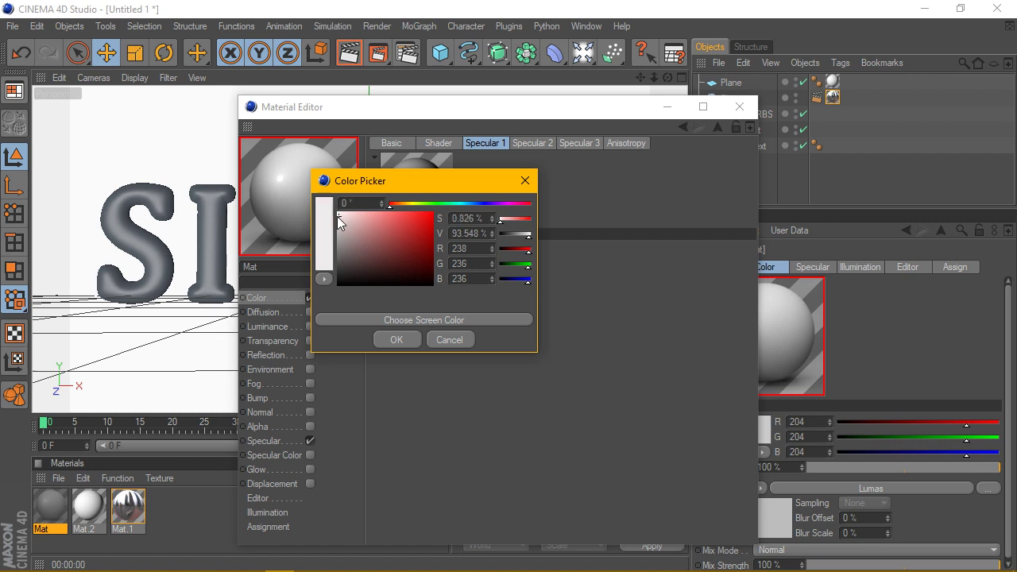
pyautogui.click(397, 340)
# Step: Set Specular 2 to mid grey 153 and Specular 3 to dark grey 82
pyautogui.click(532, 141)
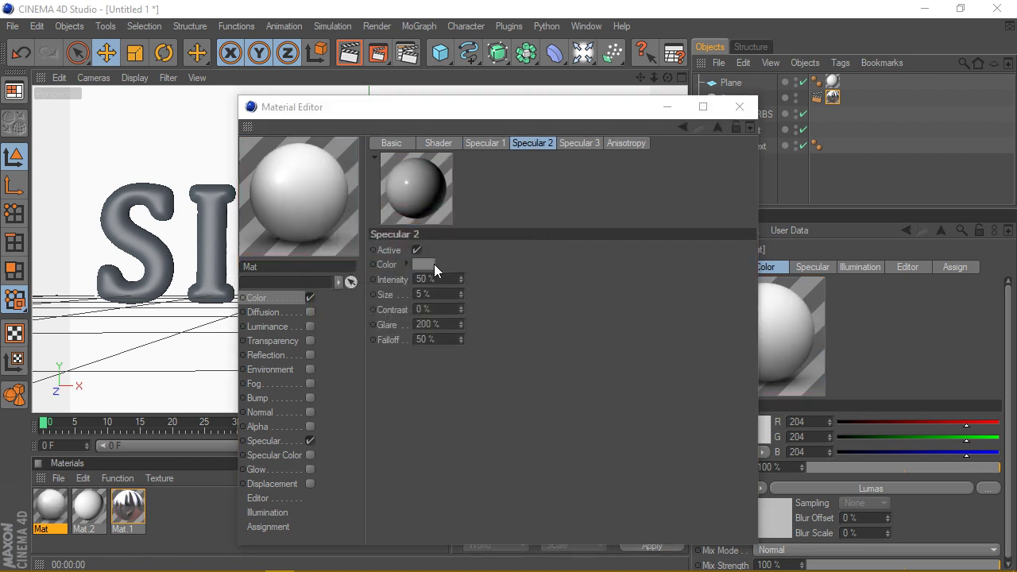
pyautogui.click(423, 264)
pyautogui.moveTo(347, 240); pyautogui.dragTo(347, 248)
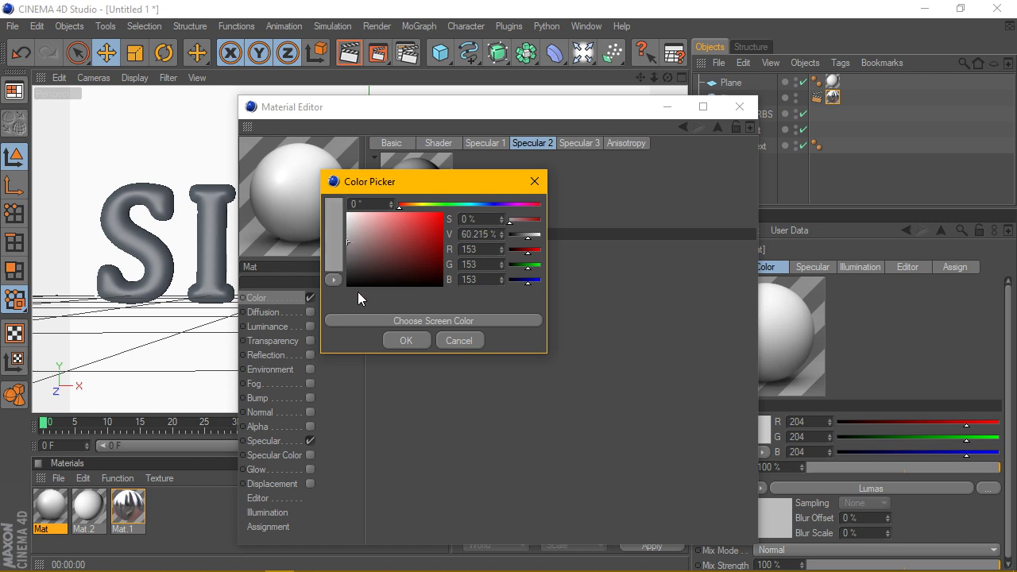
pyautogui.click(410, 340)
pyautogui.click(578, 144)
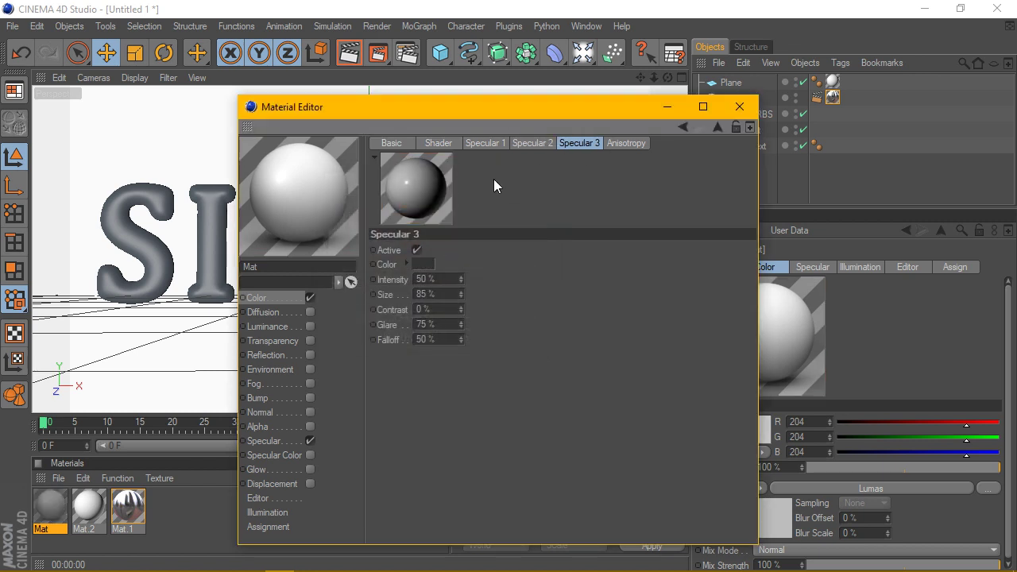
pyautogui.click(416, 268)
pyautogui.moveTo(341, 266); pyautogui.dragTo(314, 268)
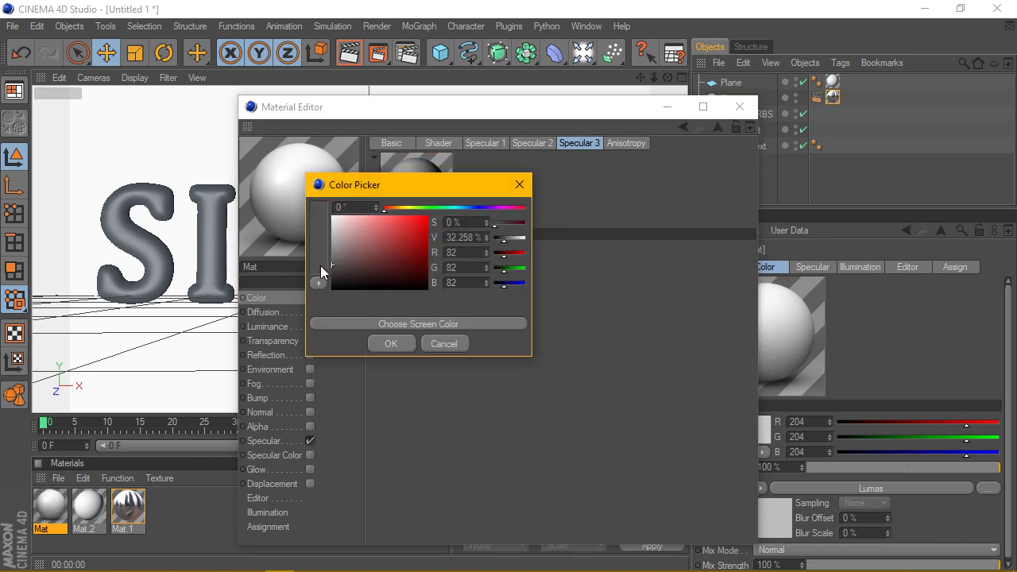
pyautogui.click(383, 344)
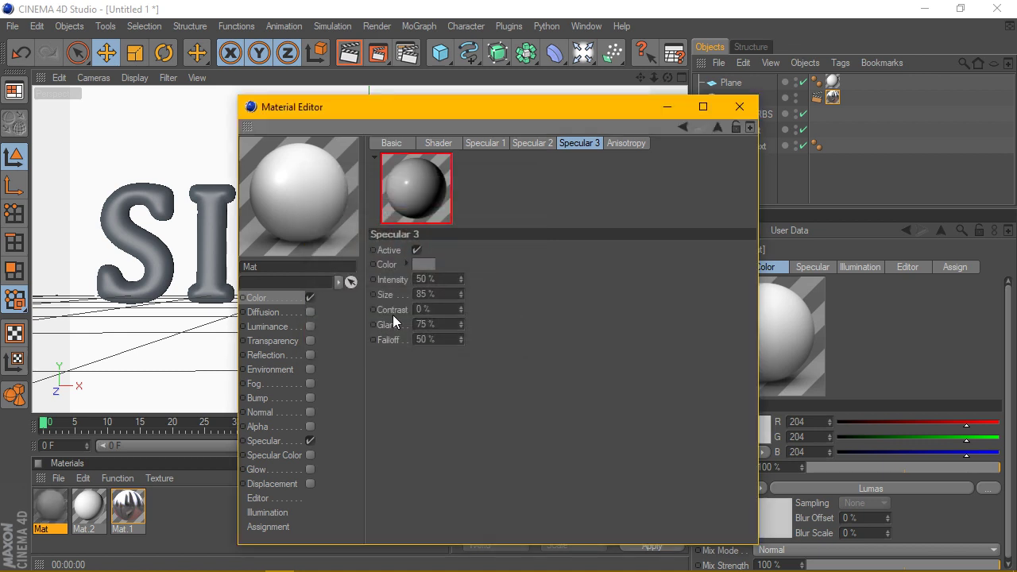
pyautogui.click(620, 144)
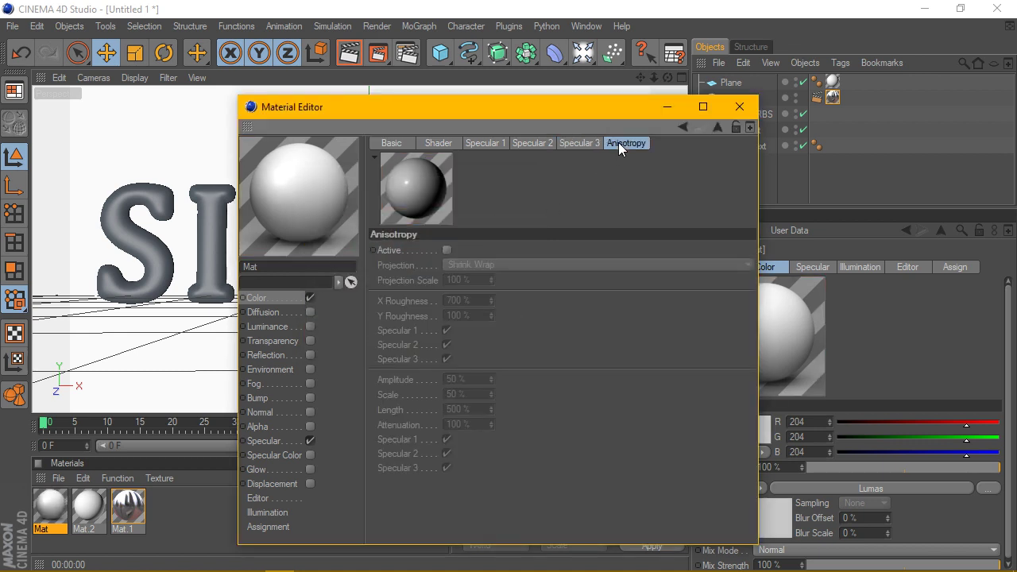
# Step: Enable anisotropy with Auto Planar projection and Y Roughness 1000 %
pyautogui.click(446, 249)
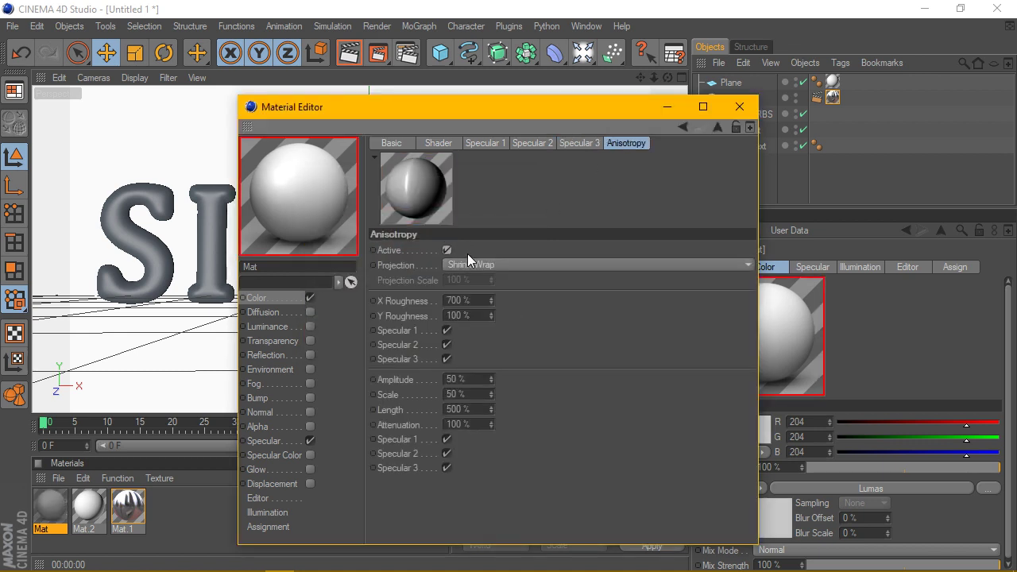
pyautogui.click(478, 263)
pyautogui.click(475, 296)
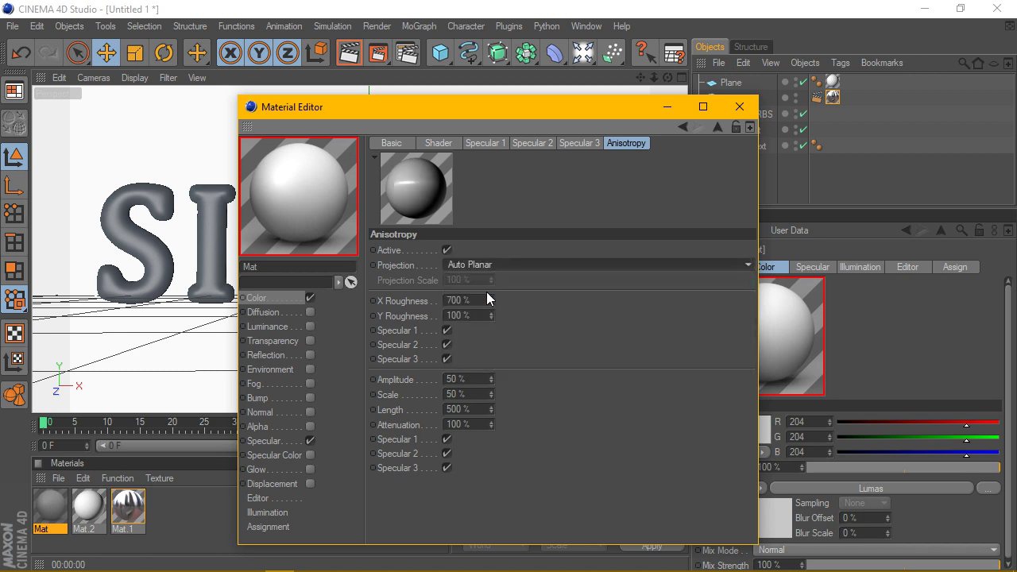
pyautogui.click(461, 317)
pyautogui.write('1100')
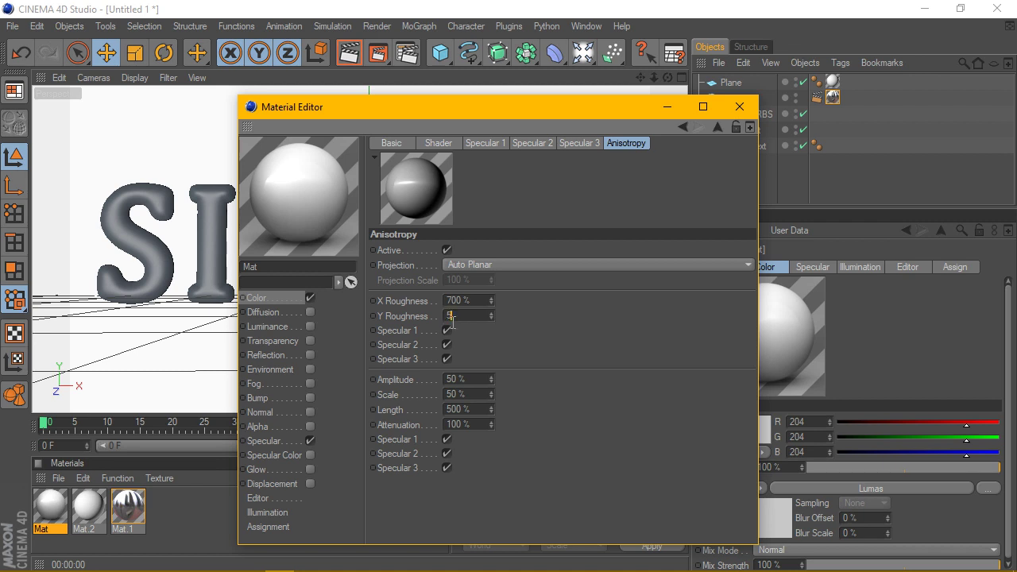
pyautogui.press('Return')
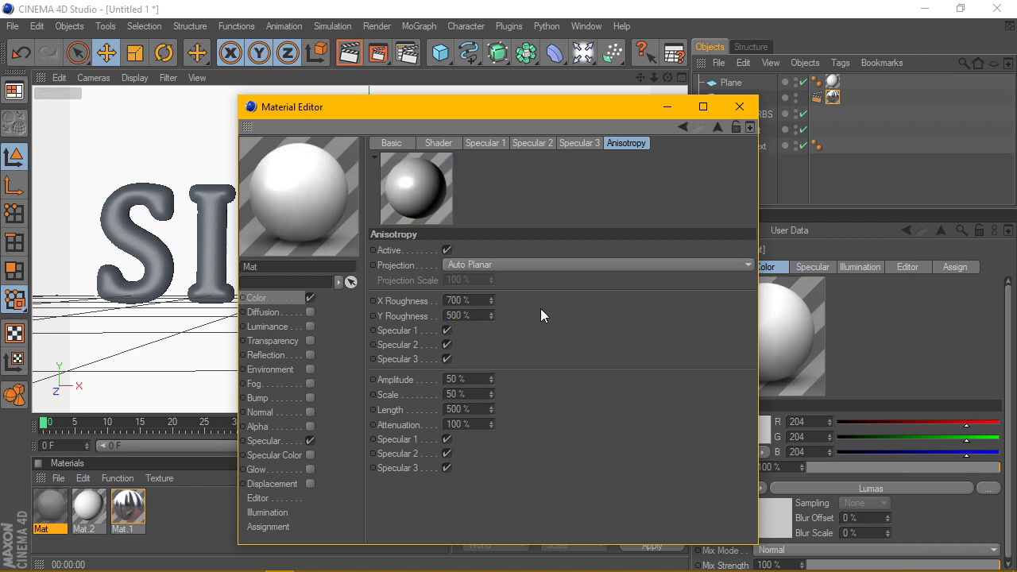
pyautogui.click(465, 316)
pyautogui.write('000')
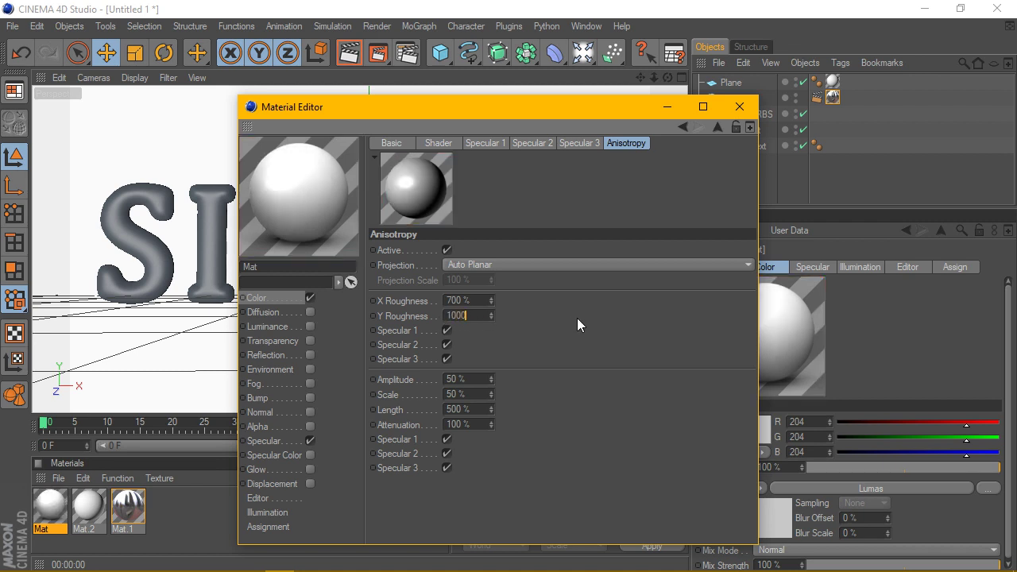
pyautogui.press('Return')
# Step: Set anisotropy X Roughness to 800 % and Amplitude and Scale to 100 %
pyautogui.click(459, 301)
pyautogui.write('800')
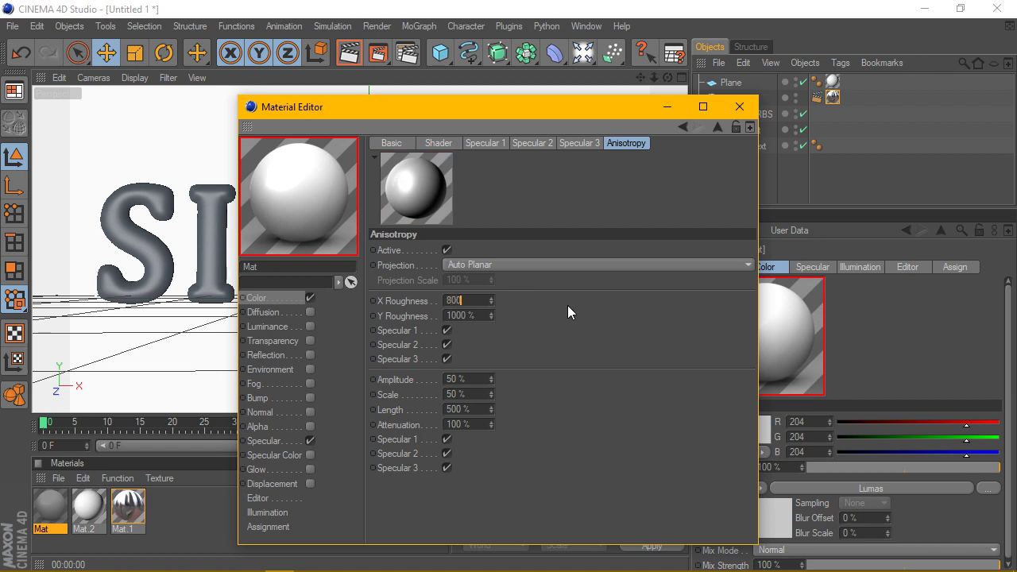
pyautogui.press('Return')
pyautogui.click(473, 380)
pyautogui.write('10')
pyautogui.click(477, 395)
pyautogui.write('100')
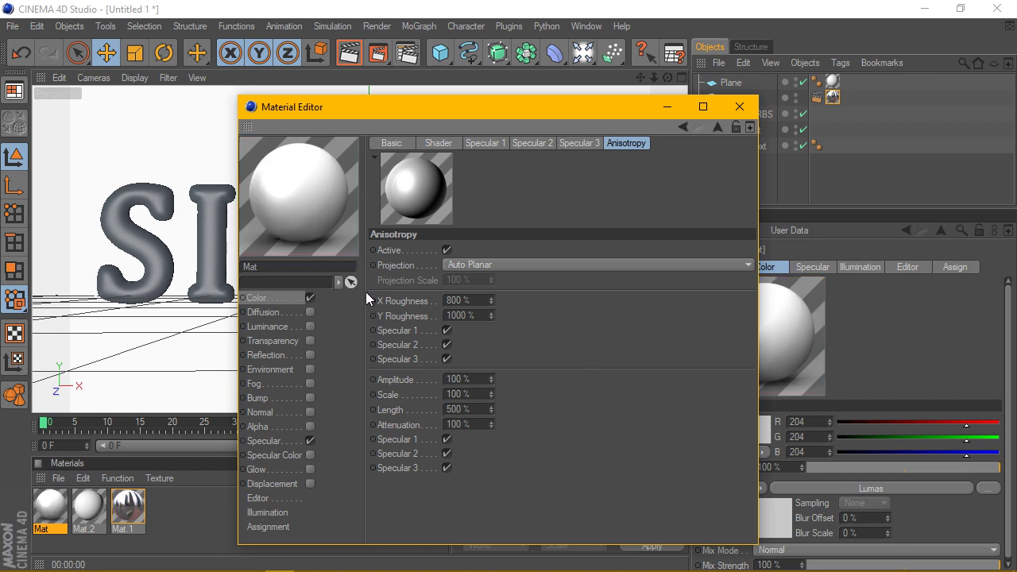
# Step: Enable Reflection using the Lumas texture copied from the Color channel
pyautogui.click(277, 297)
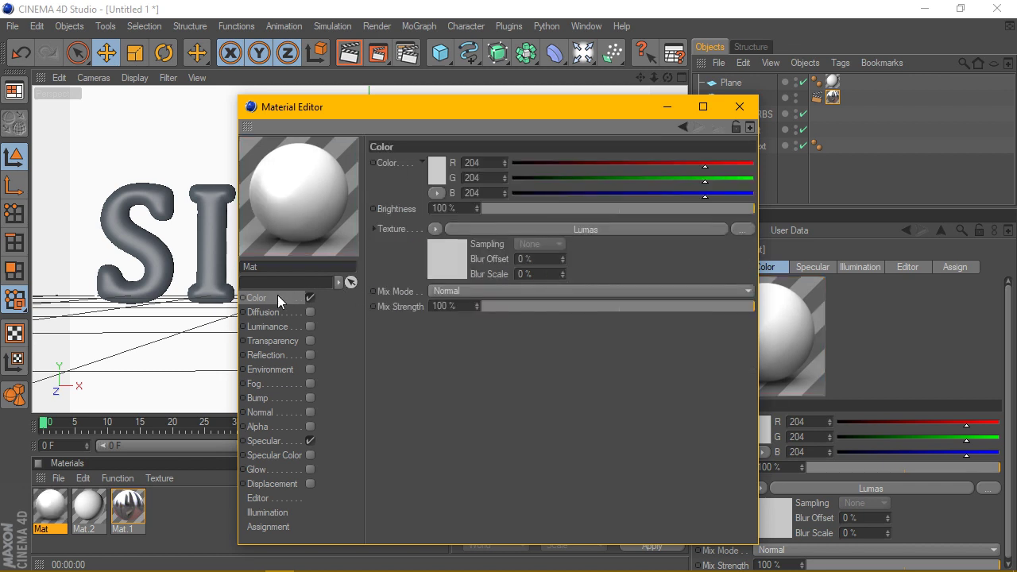
pyautogui.click(440, 228)
pyautogui.click(476, 265)
pyautogui.click(310, 355)
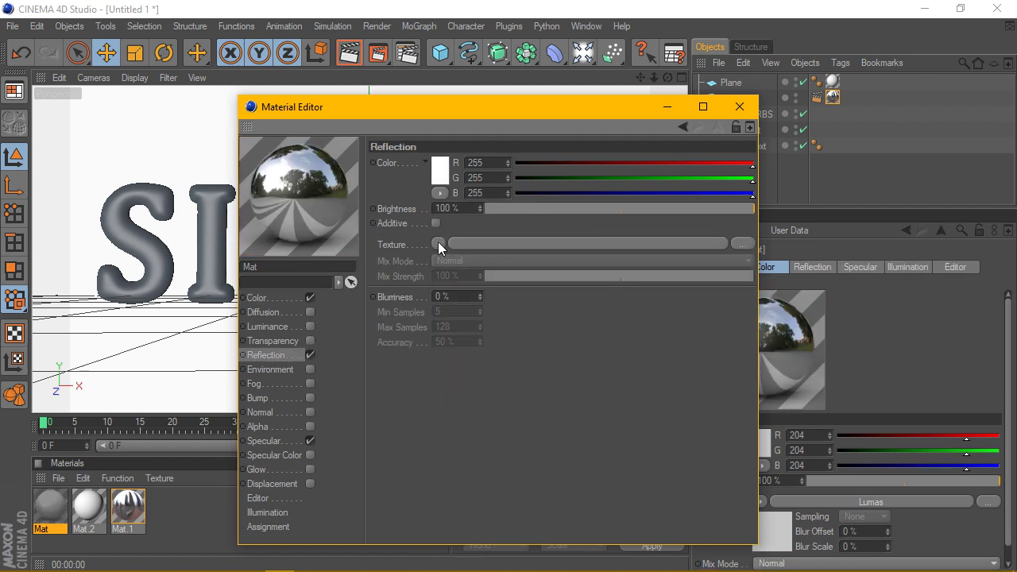
pyautogui.click(438, 242)
pyautogui.click(458, 280)
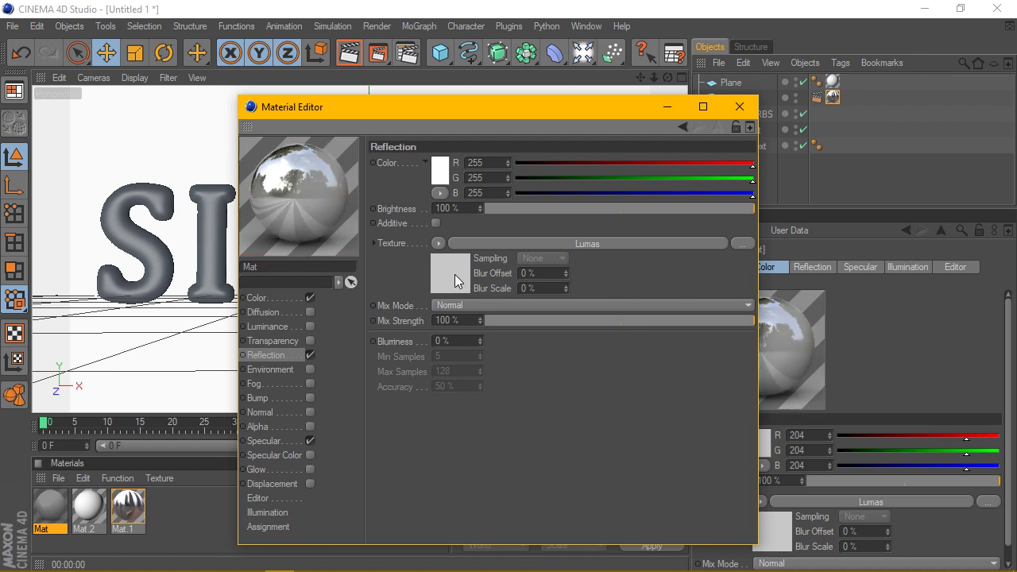
# Step: Set the Specular mode to Metal and close the Material Editor
pyautogui.click(265, 442)
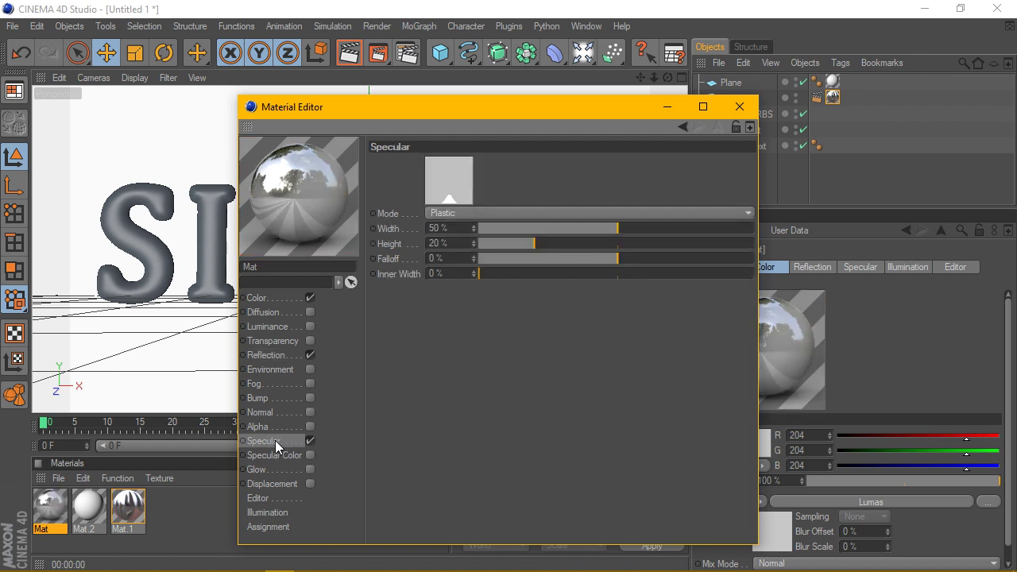
pyautogui.click(447, 216)
pyautogui.click(449, 243)
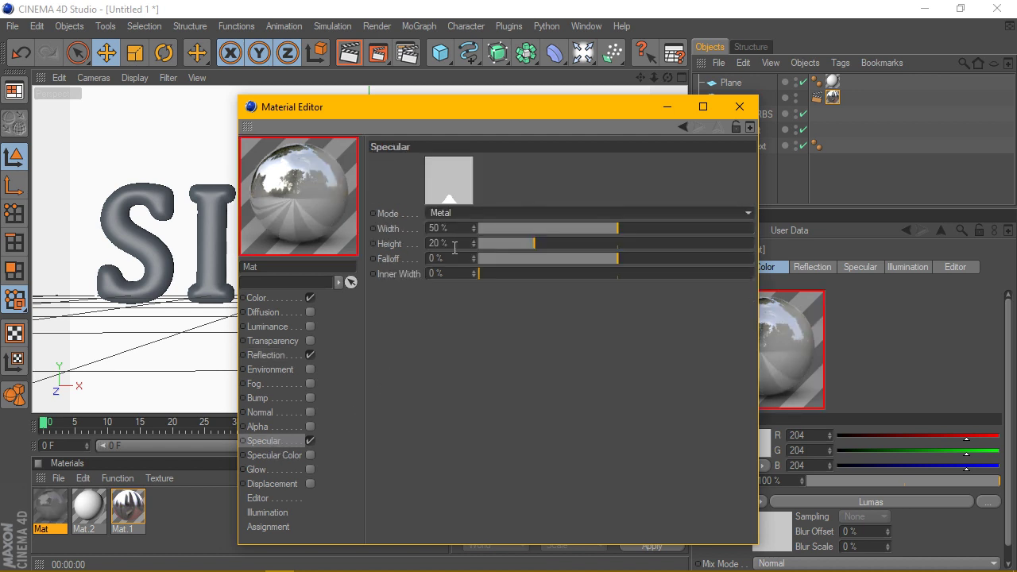
pyautogui.click(739, 107)
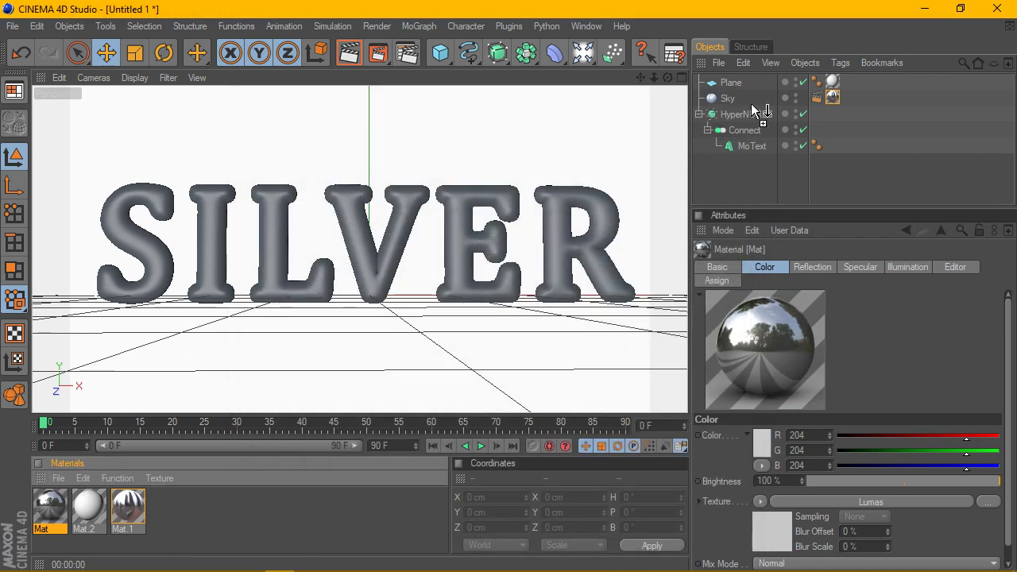
# Step: Apply Mat to the HyperNURBS with Cubic projection and render the viewport
pyautogui.moveTo(53, 504); pyautogui.dragTo(748, 111)
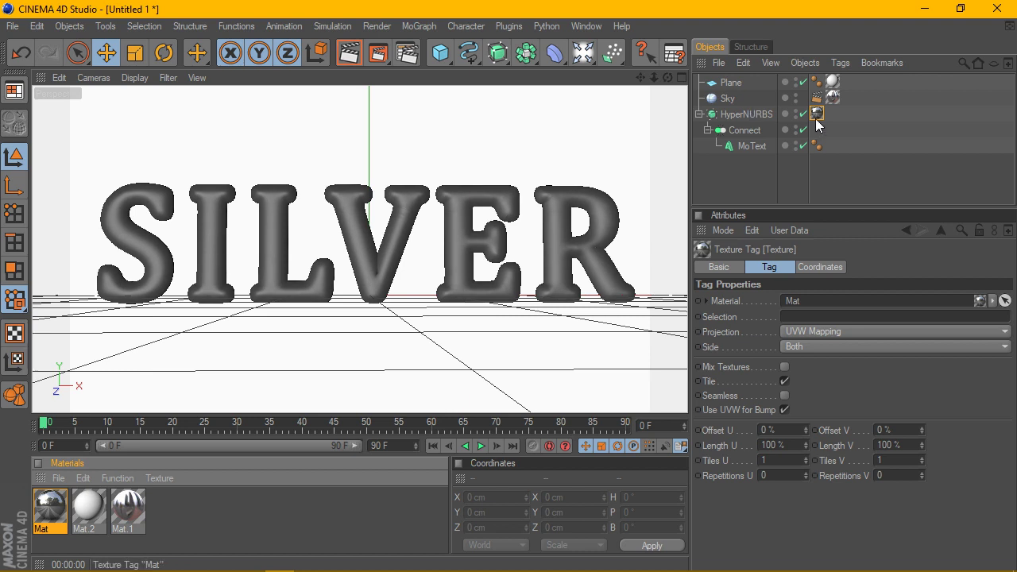
pyautogui.click(823, 332)
pyautogui.click(812, 390)
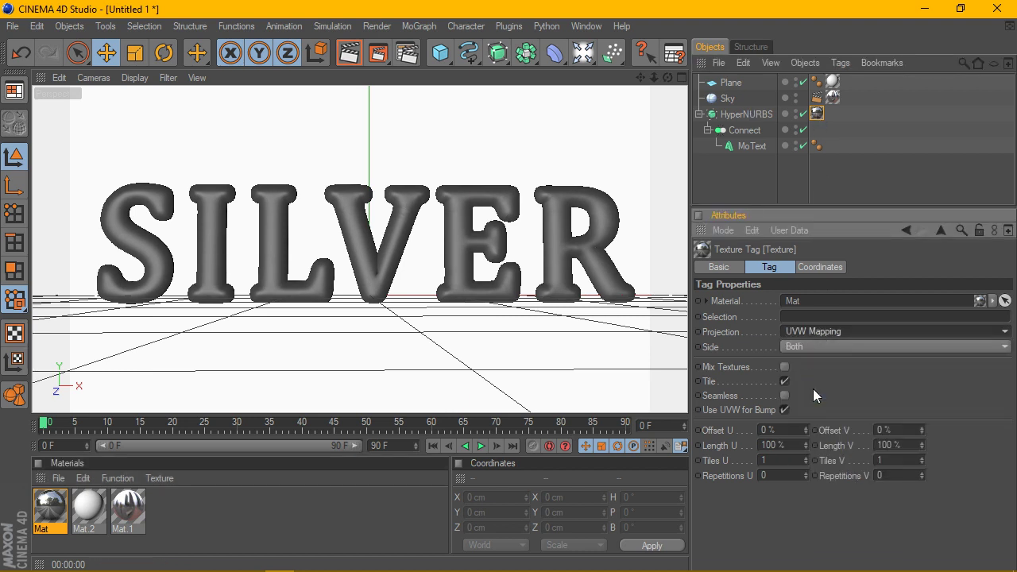
pyautogui.click(349, 54)
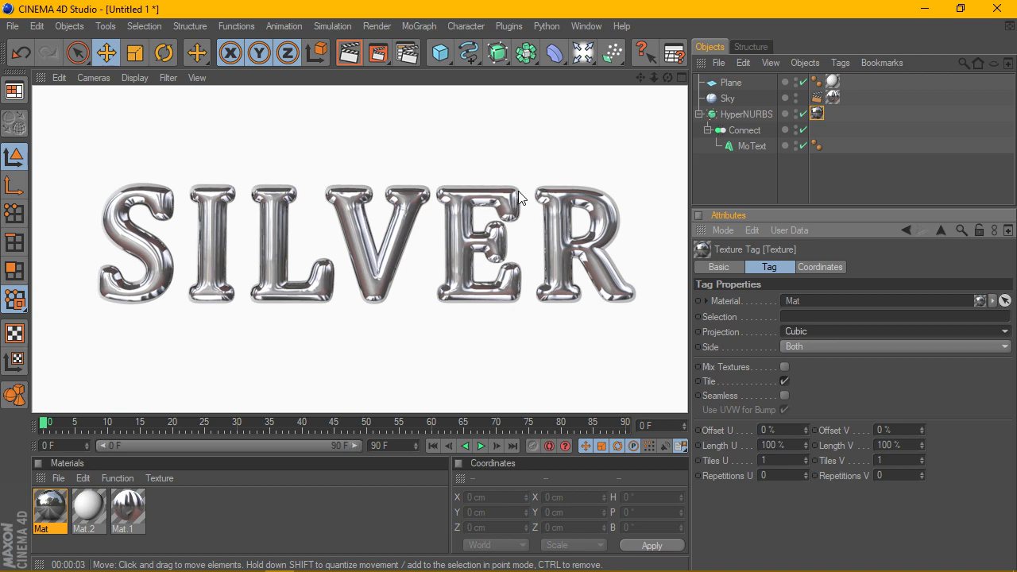
# Step: Add a Light with Shadow Maps (Soft) shadows and switch to the four-view layout
pyautogui.click(583, 53)
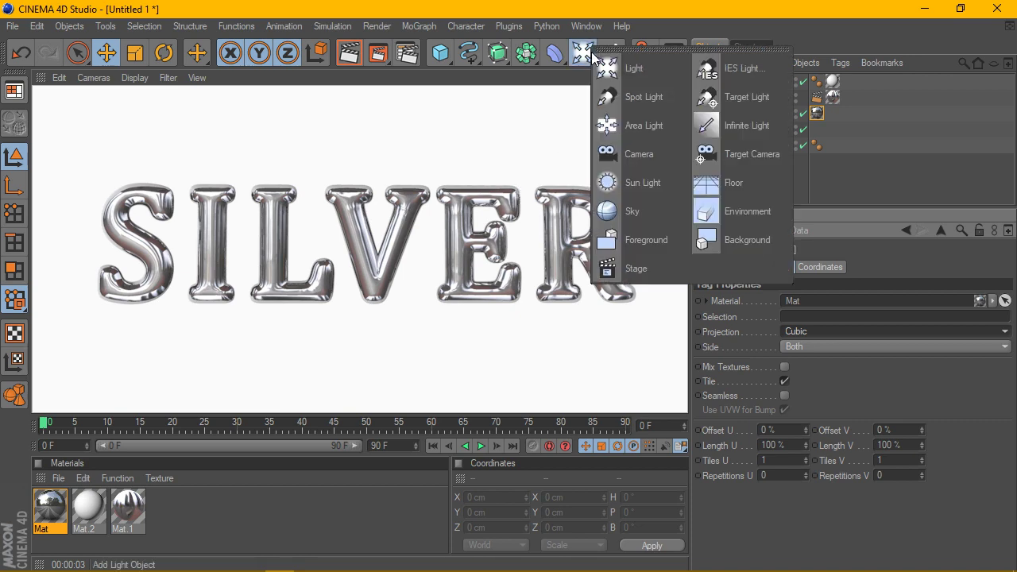
pyautogui.click(651, 70)
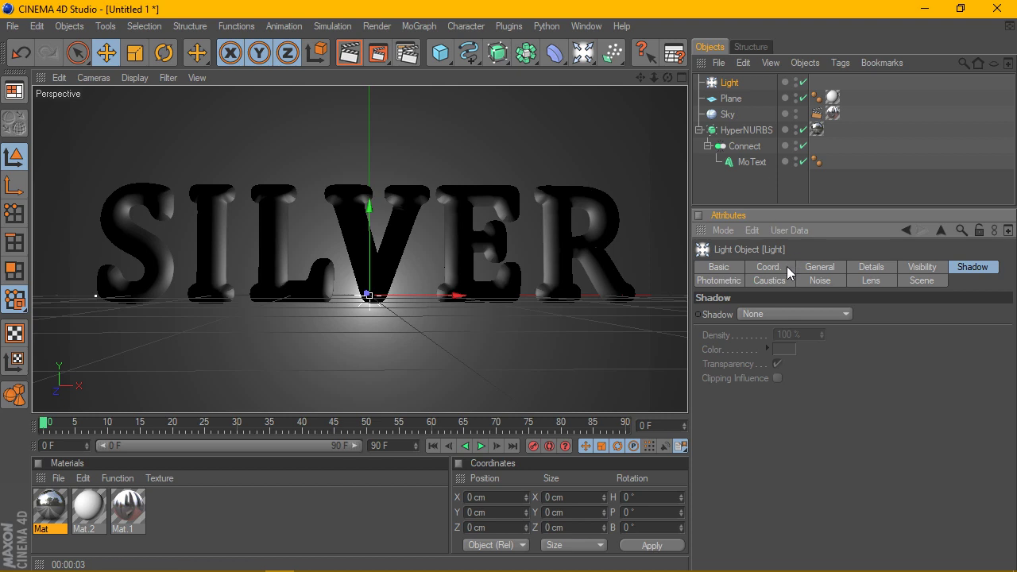
pyautogui.click(921, 268)
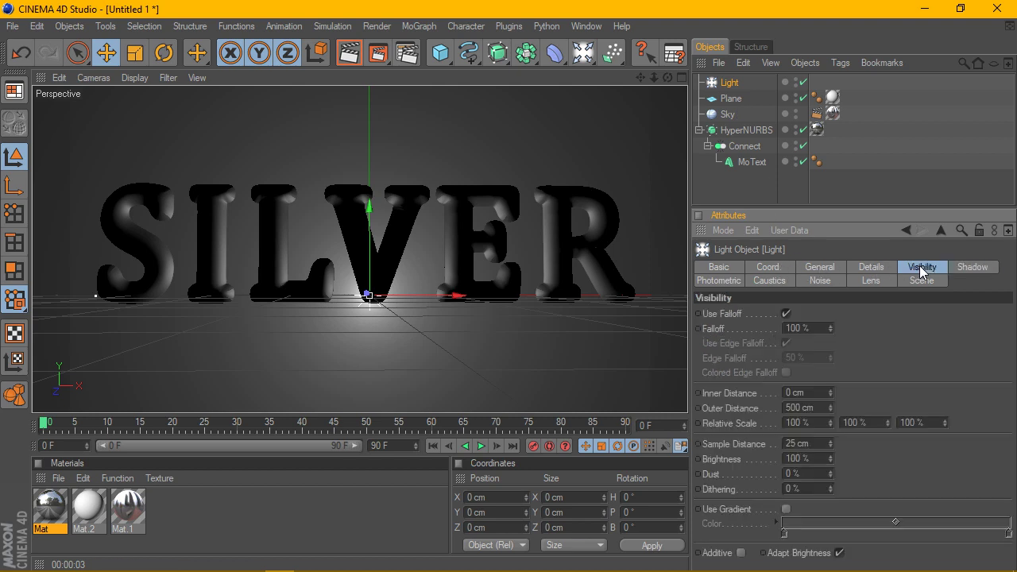
pyautogui.click(819, 267)
pyautogui.click(780, 389)
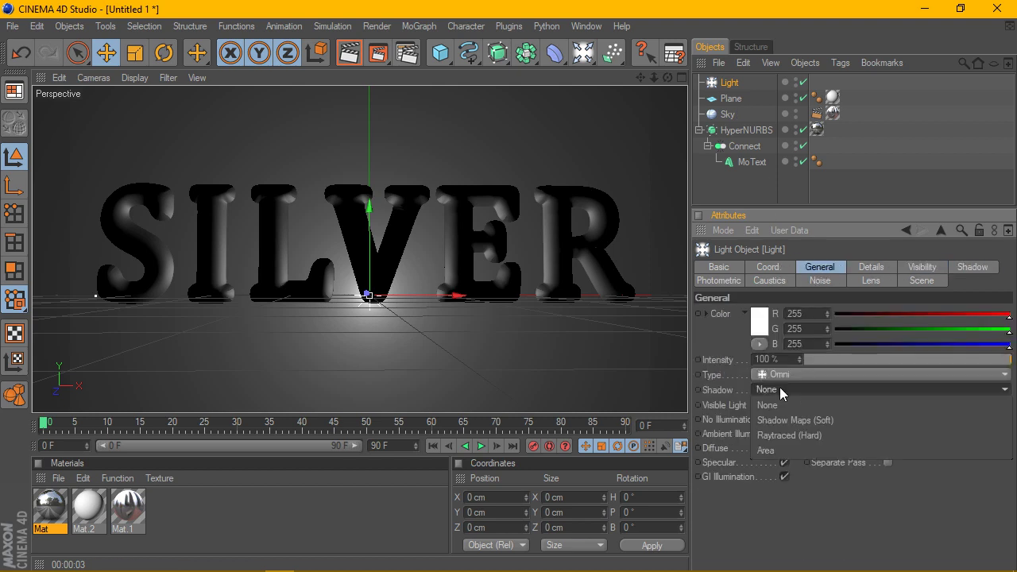
pyautogui.click(783, 420)
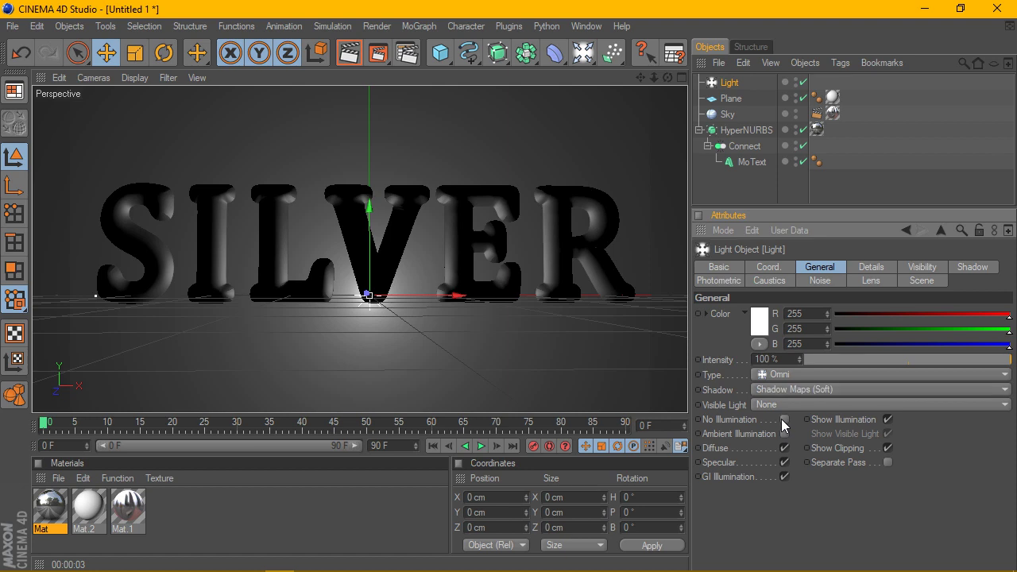
pyautogui.click(677, 78)
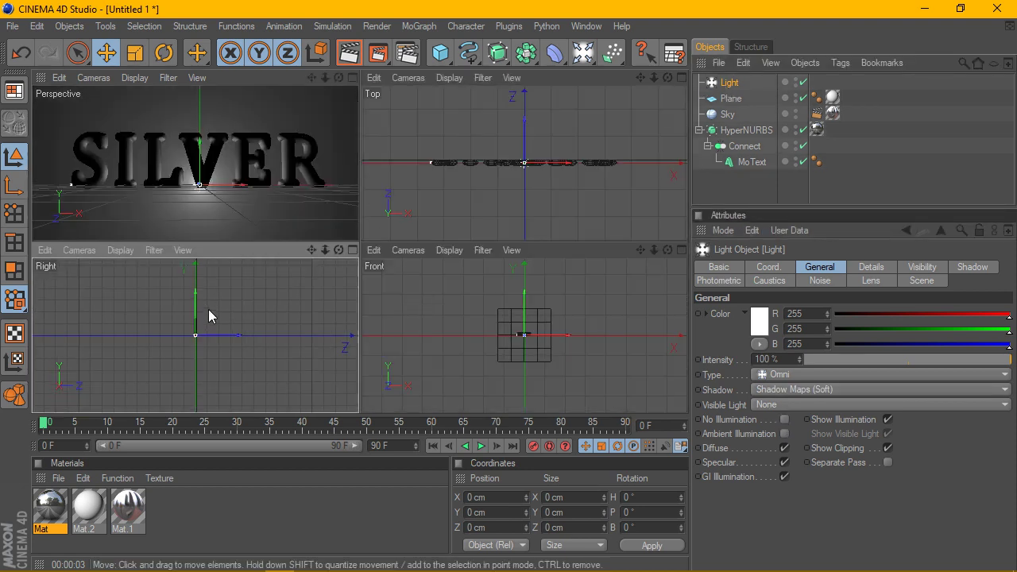
# Step: Move the light to about X −2693, Y 929, Z −1058 cm and render the perspective view
pyautogui.moveTo(221, 340); pyautogui.dragTo(333, 326)
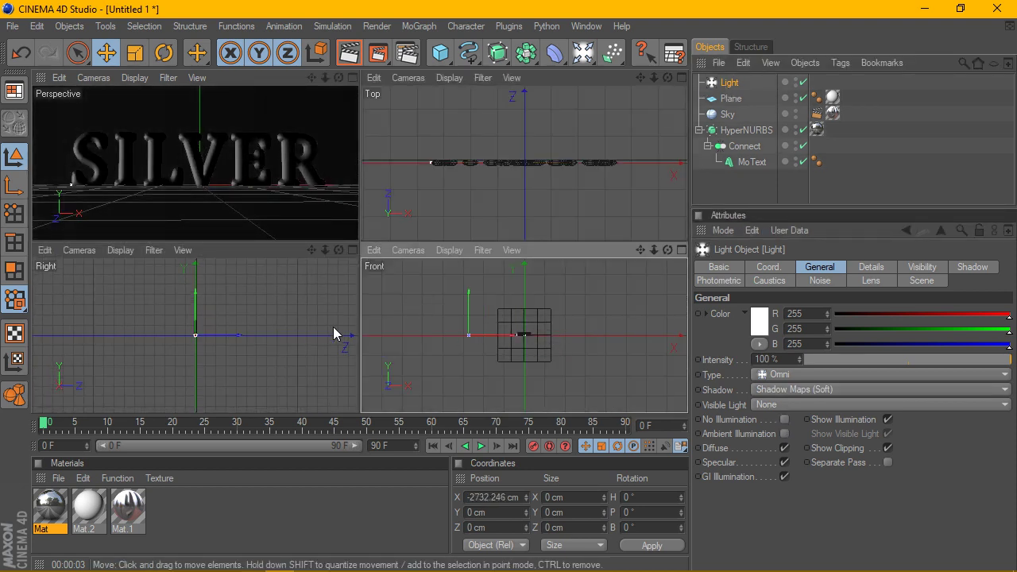
pyautogui.moveTo(513, 335); pyautogui.dragTo(558, 335)
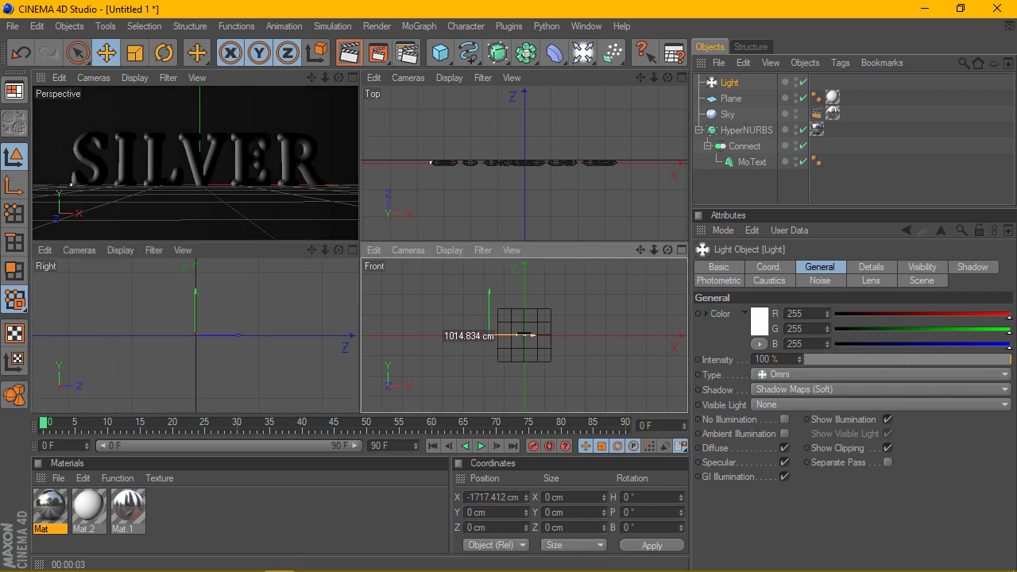
pyautogui.moveTo(246, 334); pyautogui.dragTo(220, 334)
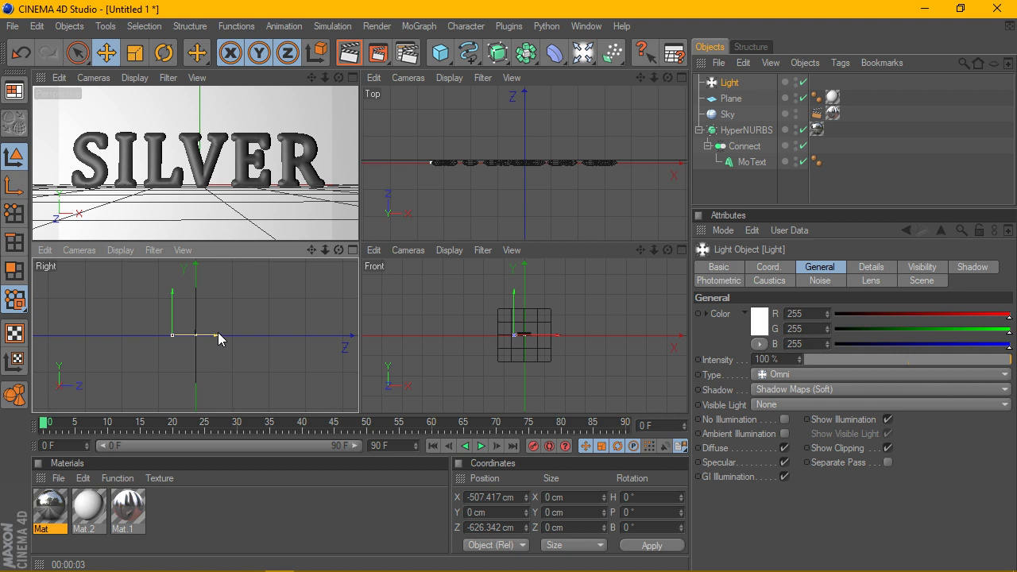
pyautogui.moveTo(205, 334)
pyautogui.mouseDown()
pyautogui.moveTo(189, 334)
pyautogui.moveTo(216, 311)
pyautogui.mouseUp()
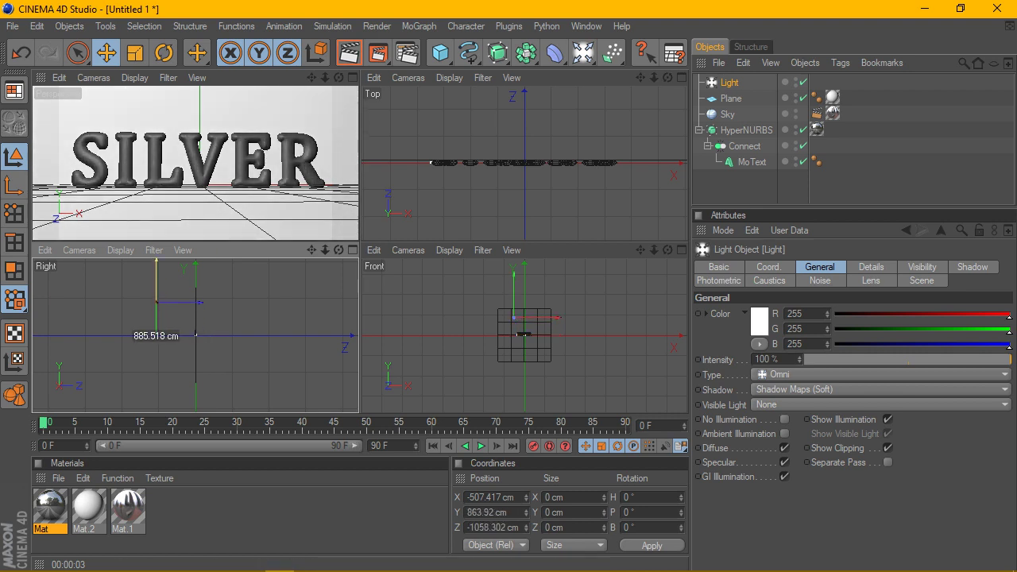
pyautogui.moveTo(553, 320); pyautogui.dragTo(508, 318)
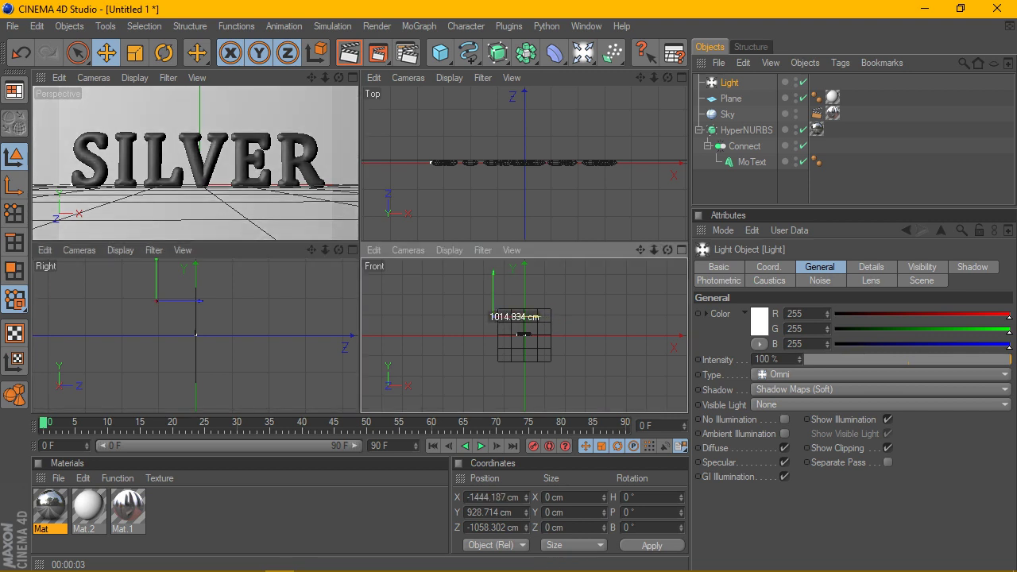
pyautogui.click(349, 77)
pyautogui.click(348, 55)
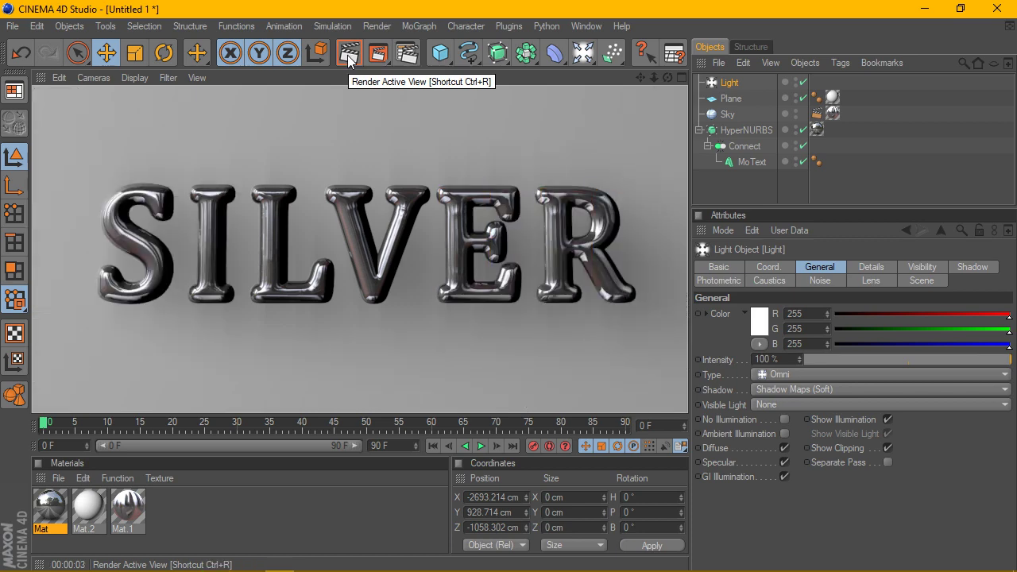
# Step: Lower the light to Y 348, Z −396 cm in the Right view and re-render Perspective
pyautogui.click(729, 83)
pyautogui.click(682, 77)
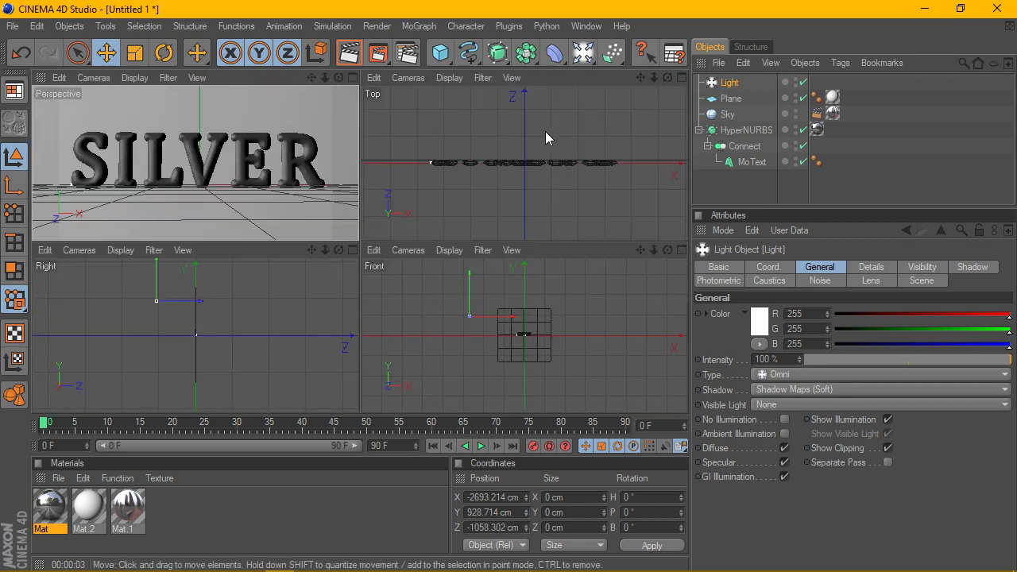
pyautogui.click(354, 248)
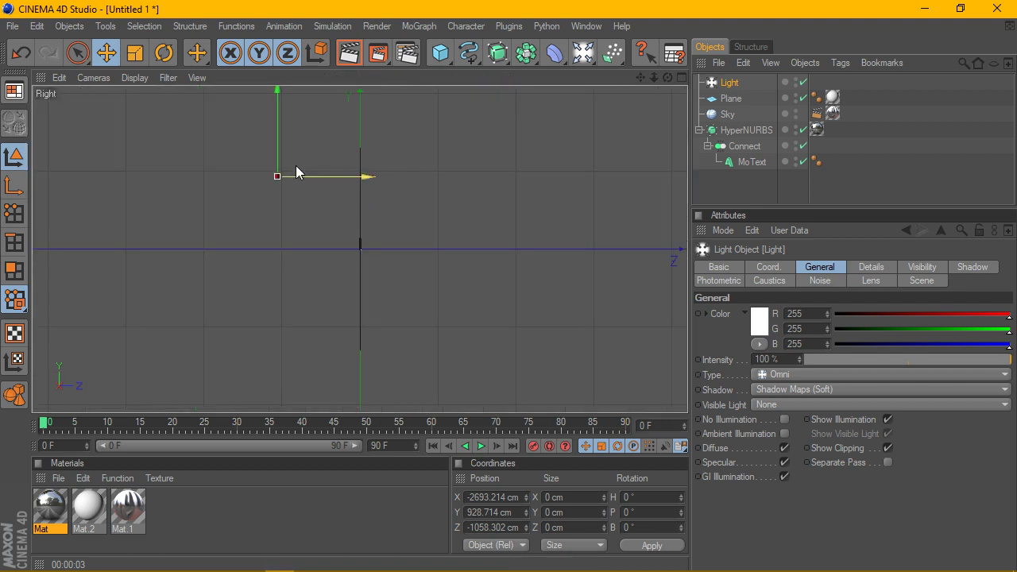
pyautogui.moveTo(297, 176); pyautogui.dragTo(327, 177)
pyautogui.moveTo(307, 135)
pyautogui.mouseDown()
pyautogui.moveTo(335, 170)
pyautogui.moveTo(352, 167)
pyautogui.mouseUp()
pyautogui.scroll(3, 334, 171)
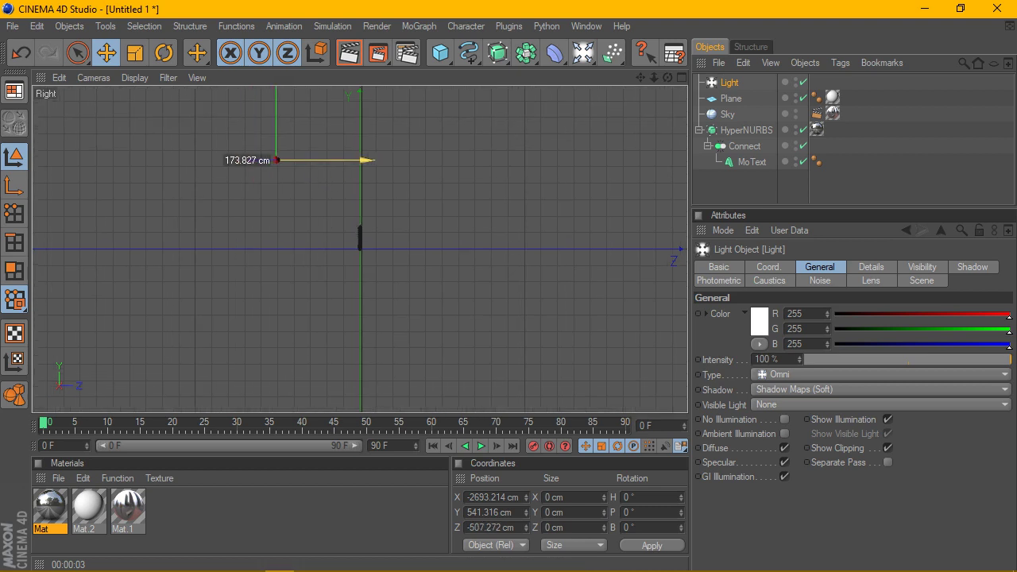
pyautogui.moveTo(294, 128); pyautogui.dragTo(295, 162)
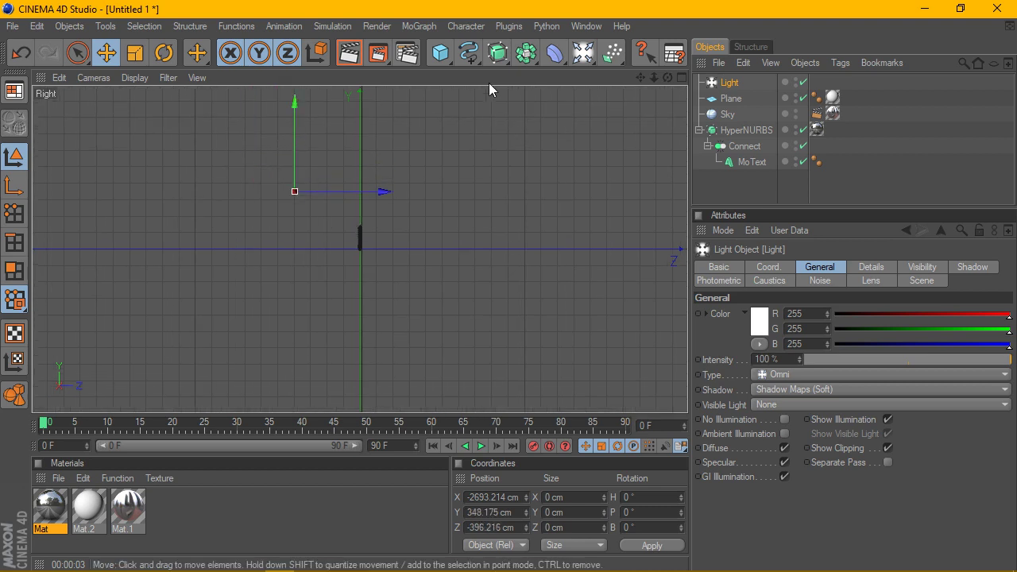
pyautogui.click(682, 77)
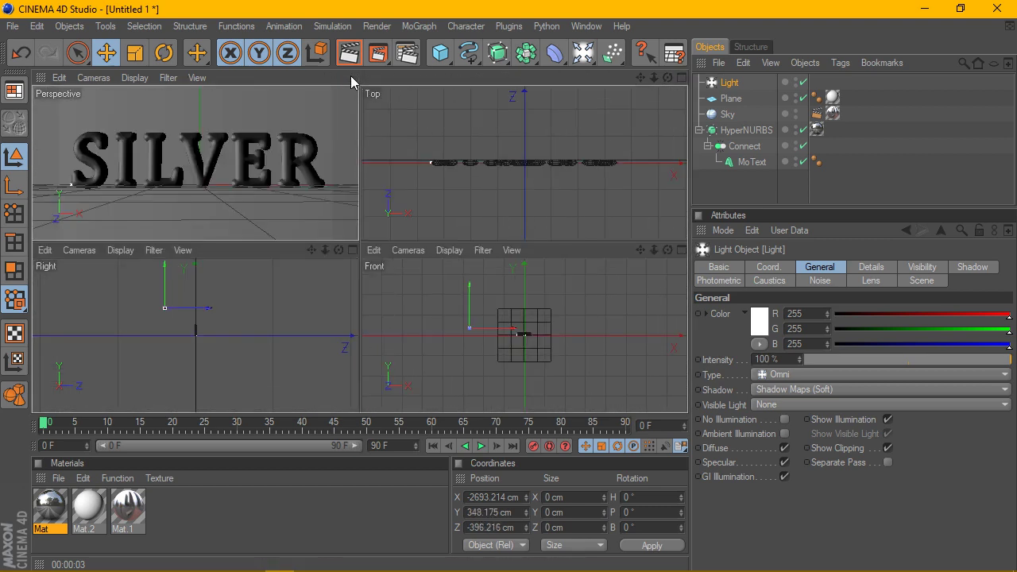
pyautogui.click(352, 78)
pyautogui.click(351, 60)
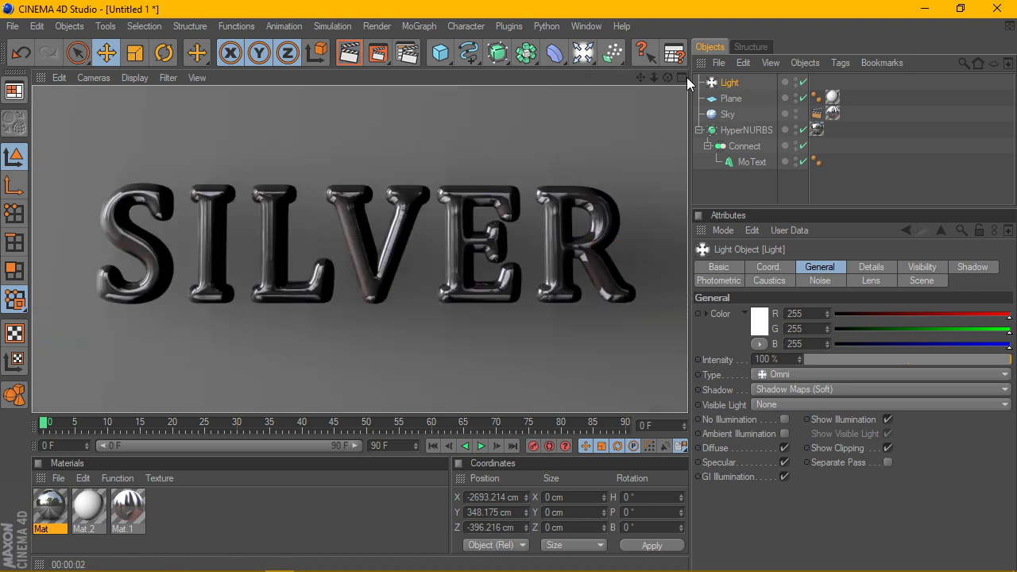
# Step: Move the light to X −1133.9, Z −539.4 cm, re-render, and open Render Settings
pyautogui.click(729, 88)
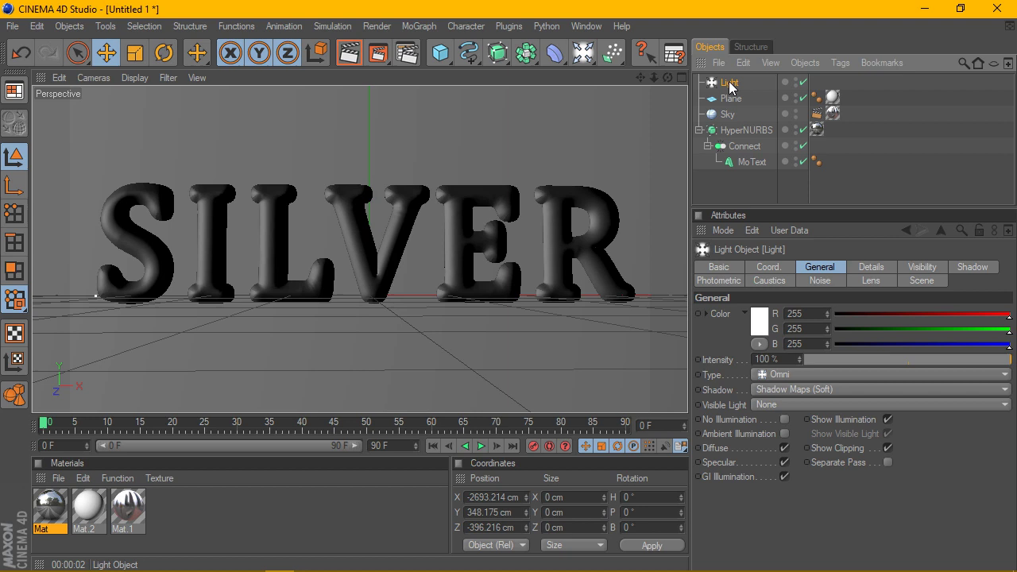
pyautogui.click(682, 77)
pyautogui.scroll(2, 573, 321)
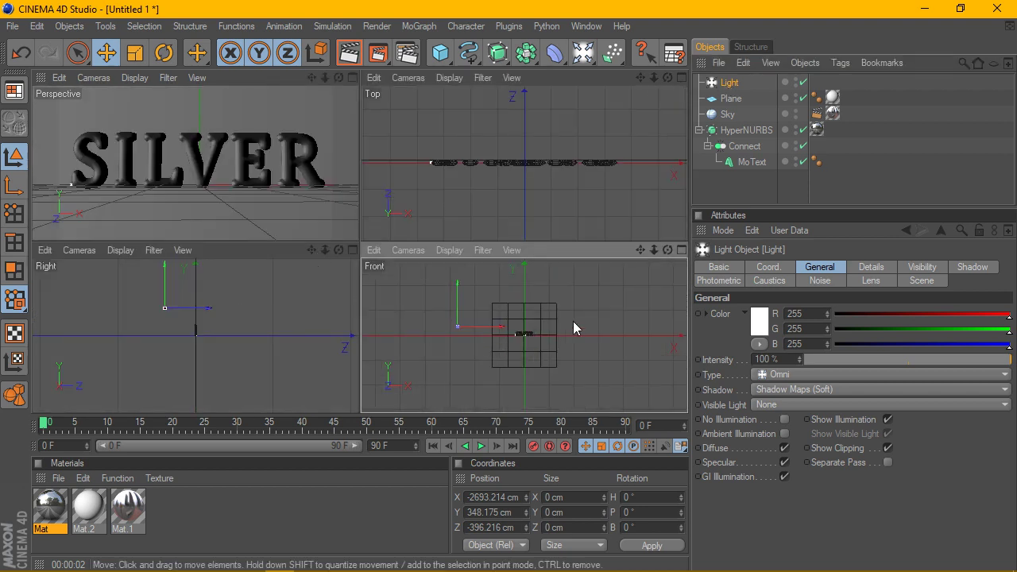
pyautogui.scroll(2, 561, 327)
pyautogui.moveTo(437, 318)
pyautogui.mouseDown()
pyautogui.moveTo(480, 321)
pyautogui.moveTo(445, 326)
pyautogui.moveTo(474, 287)
pyautogui.mouseUp()
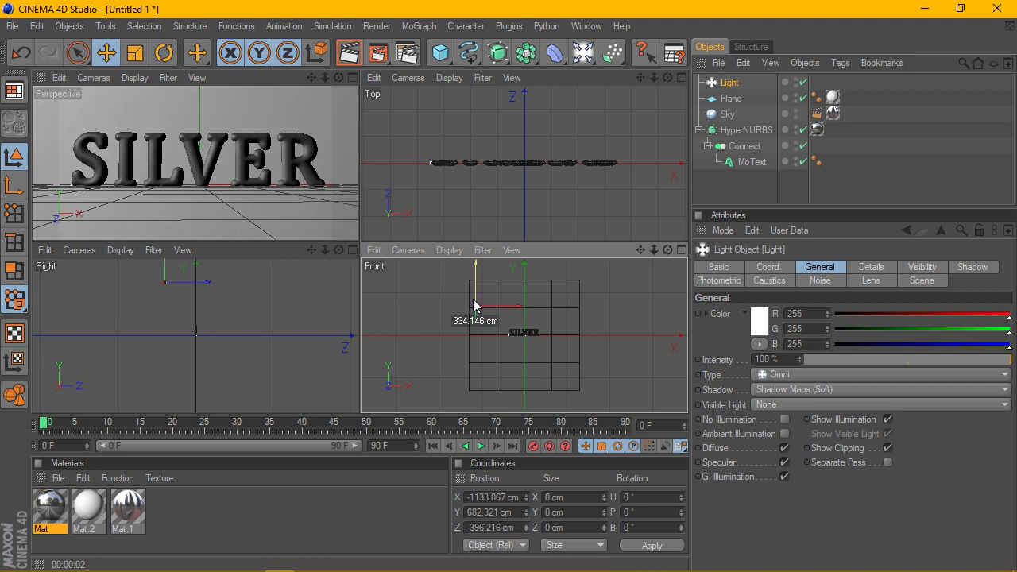
pyautogui.moveTo(191, 283); pyautogui.dragTo(180, 283)
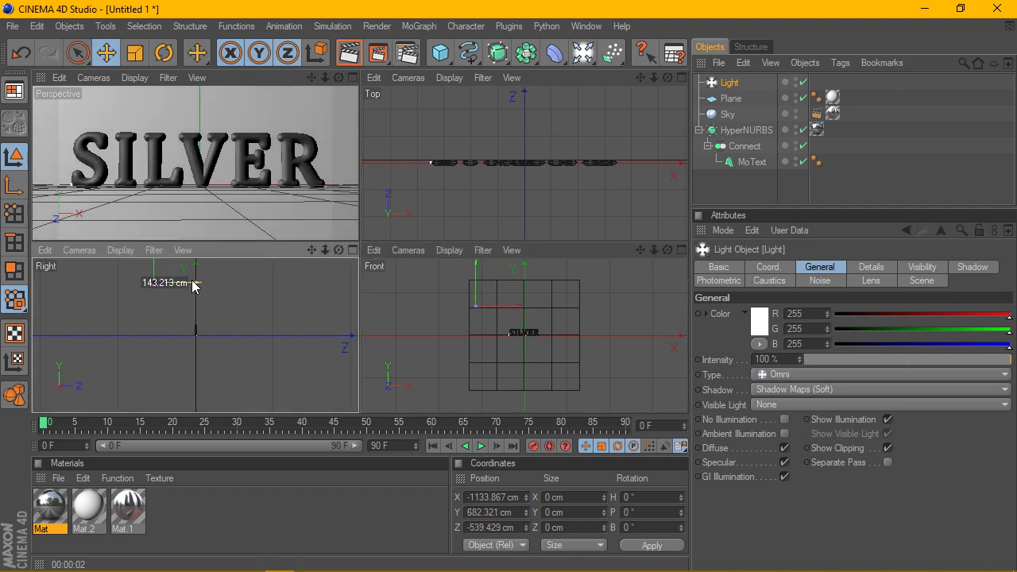
pyautogui.middleClick(356, 89)
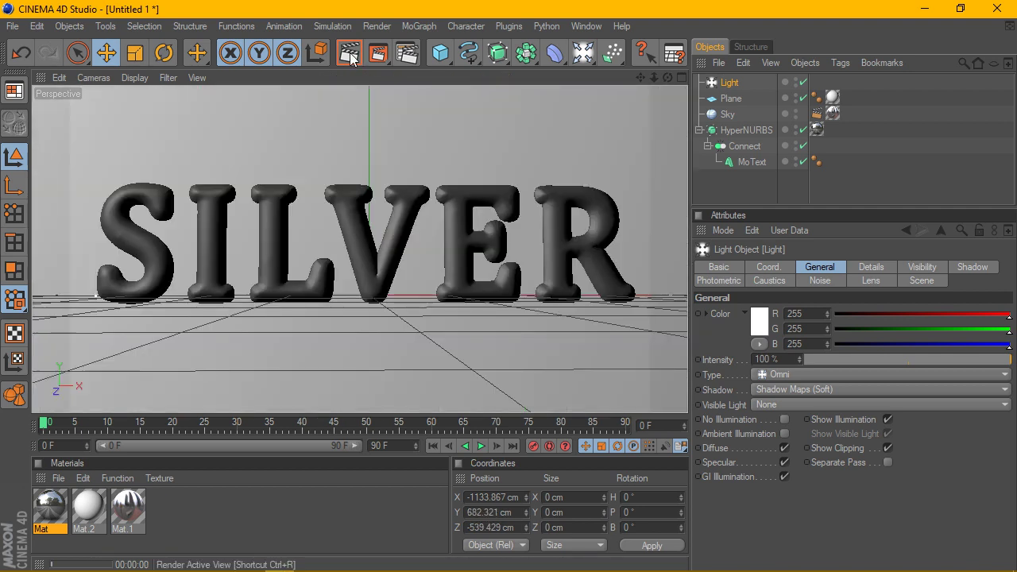
pyautogui.click(350, 53)
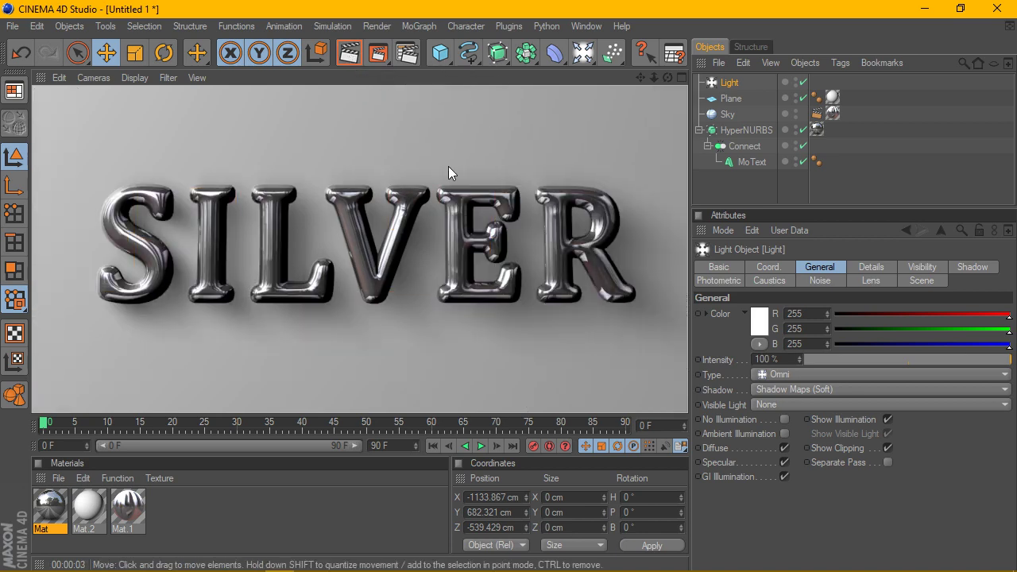
pyautogui.click(407, 54)
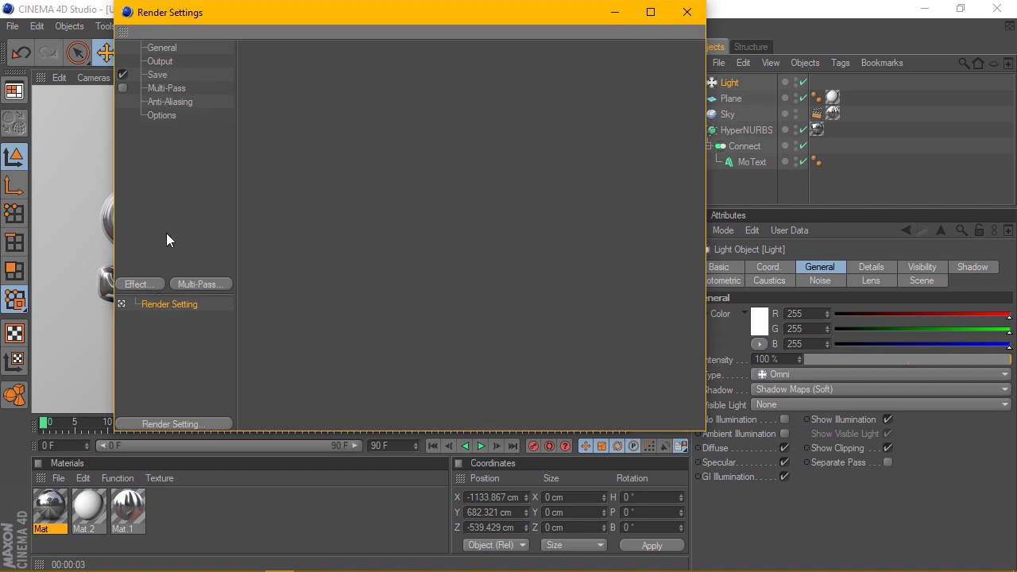
# Step: Review the Save, Output, Multi-Pass and Anti-Aliasing render settings
pyautogui.click(157, 75)
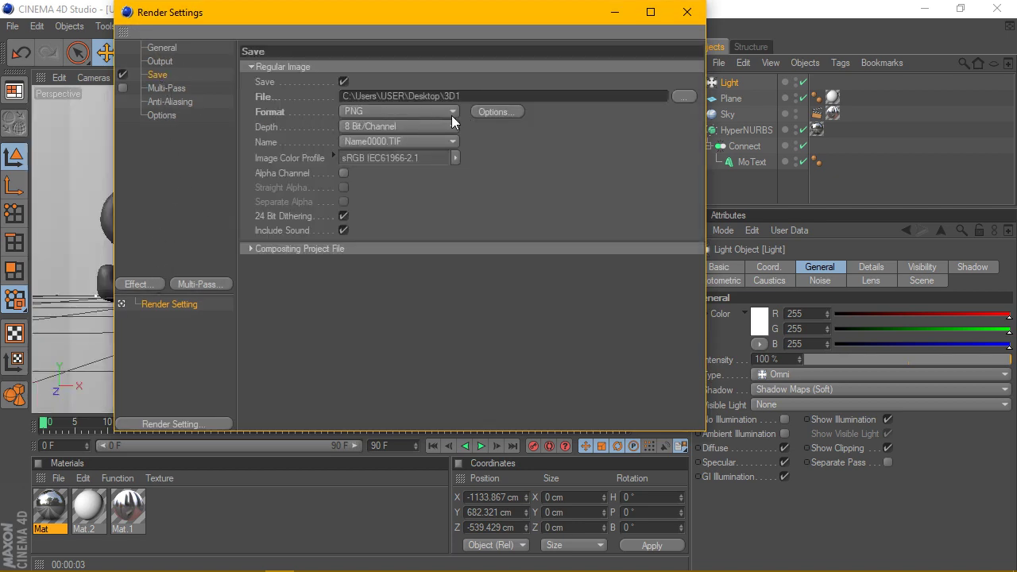
pyautogui.click(162, 62)
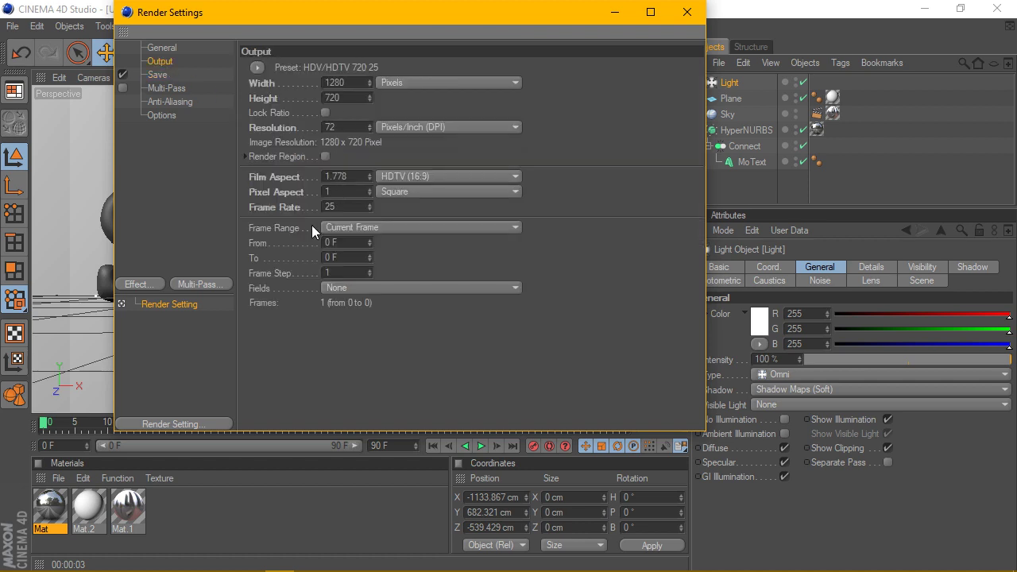
pyautogui.click(165, 89)
pyautogui.click(170, 101)
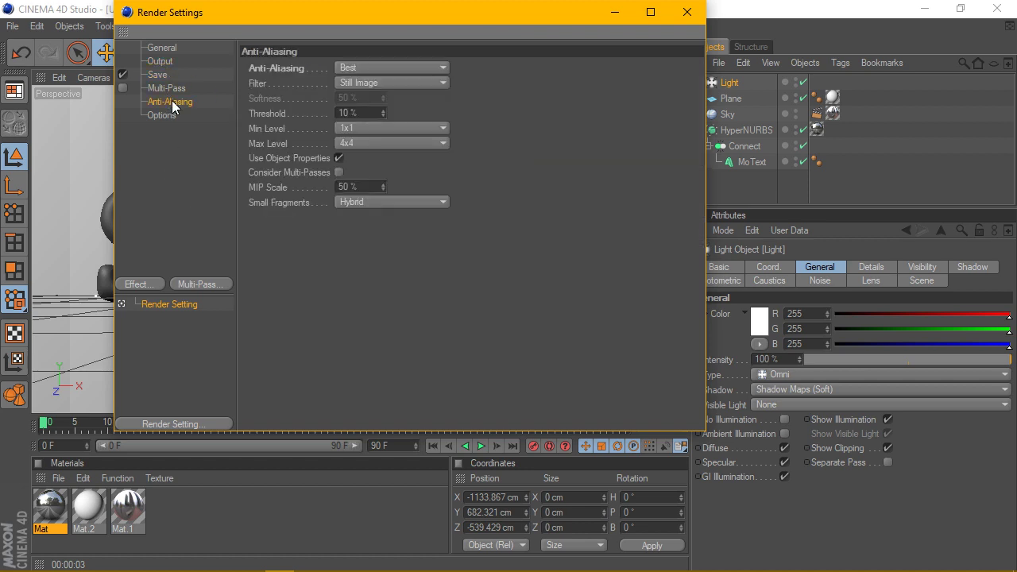
# Step: Add a Glow post effect to the render settings and re-render the perspective view
pyautogui.click(152, 280)
pyautogui.click(191, 397)
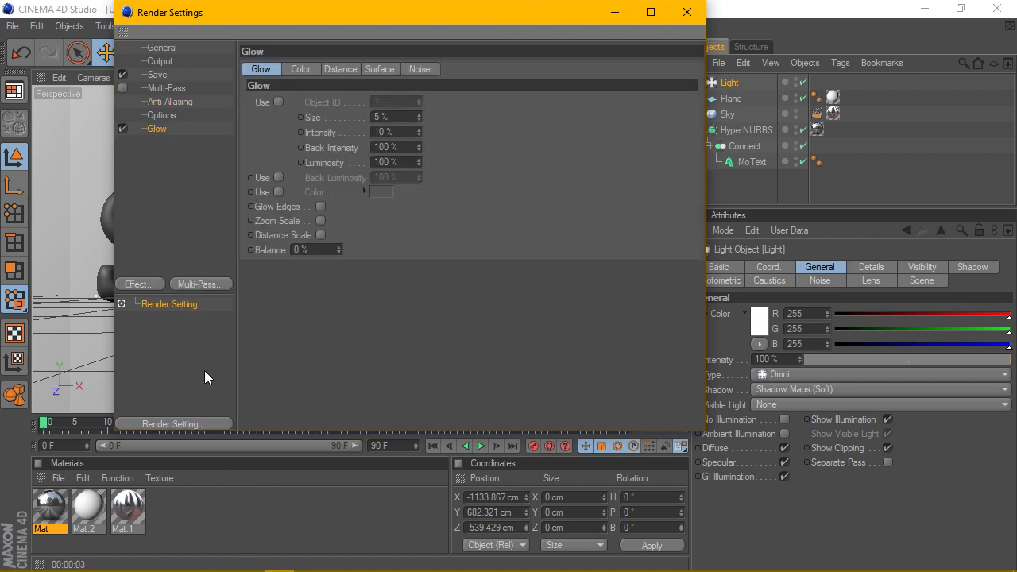
pyautogui.click(687, 11)
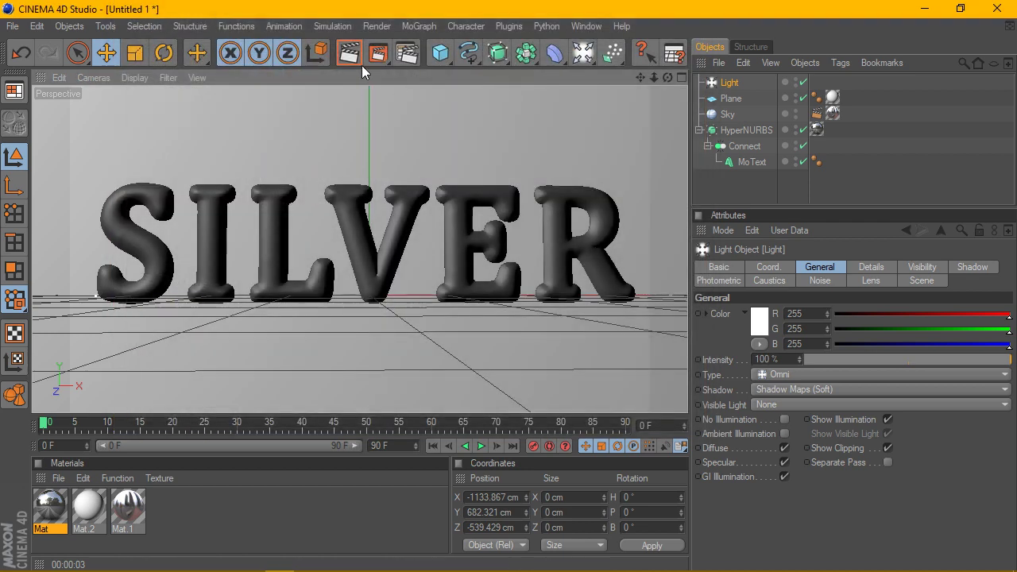
pyautogui.click(355, 52)
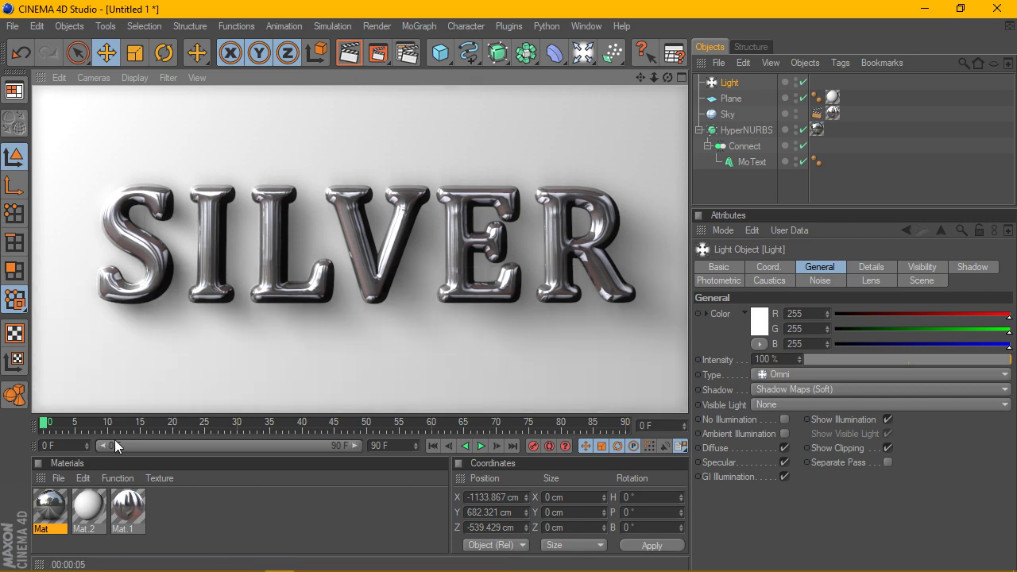
# Step: In the Mat material, darken the reflection colour to 241 grey with mix mode Add
pyautogui.doubleClick(62, 506)
pyautogui.click(299, 355)
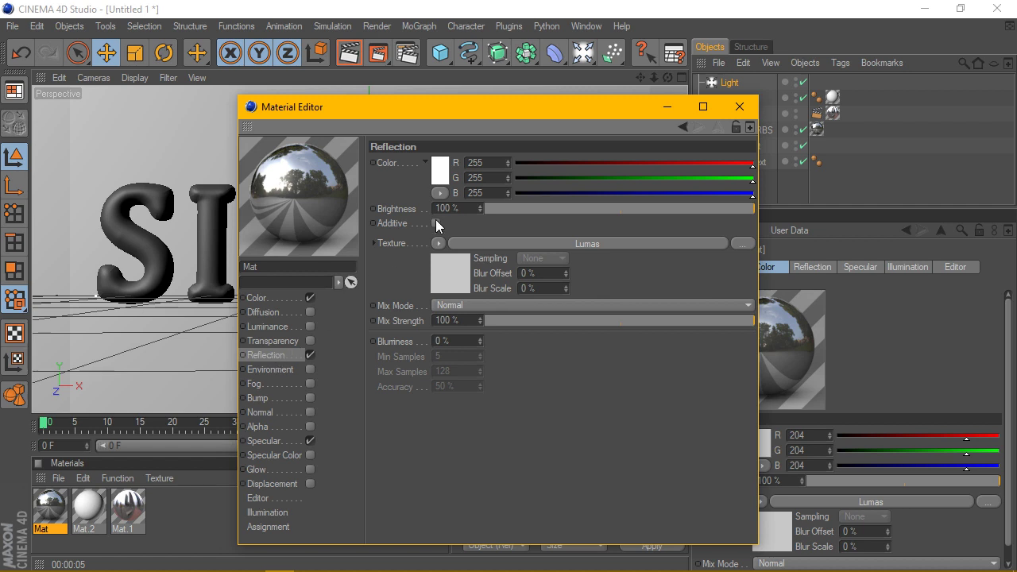
pyautogui.click(442, 167)
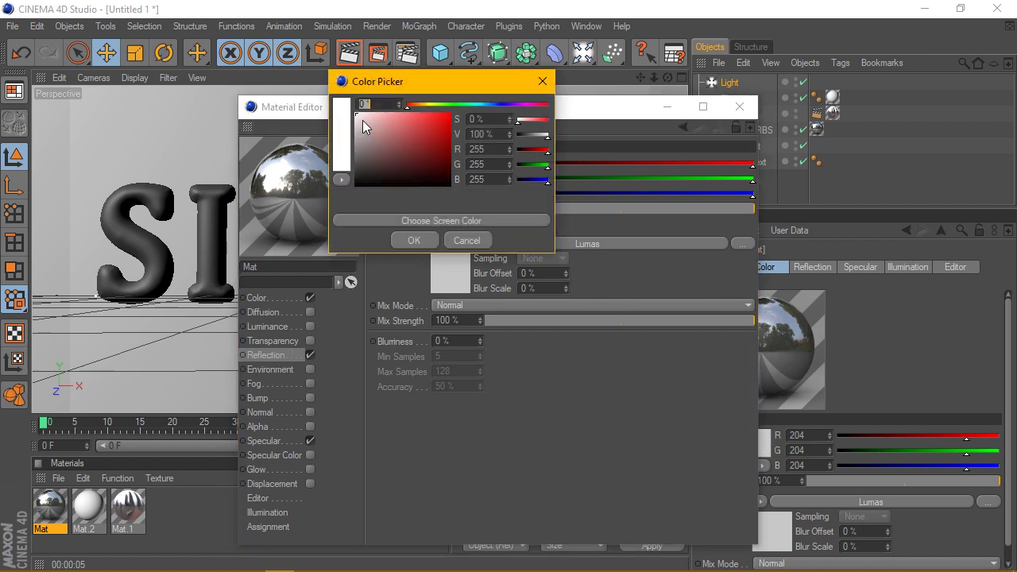
pyautogui.moveTo(363, 120); pyautogui.dragTo(350, 116)
pyautogui.click(413, 241)
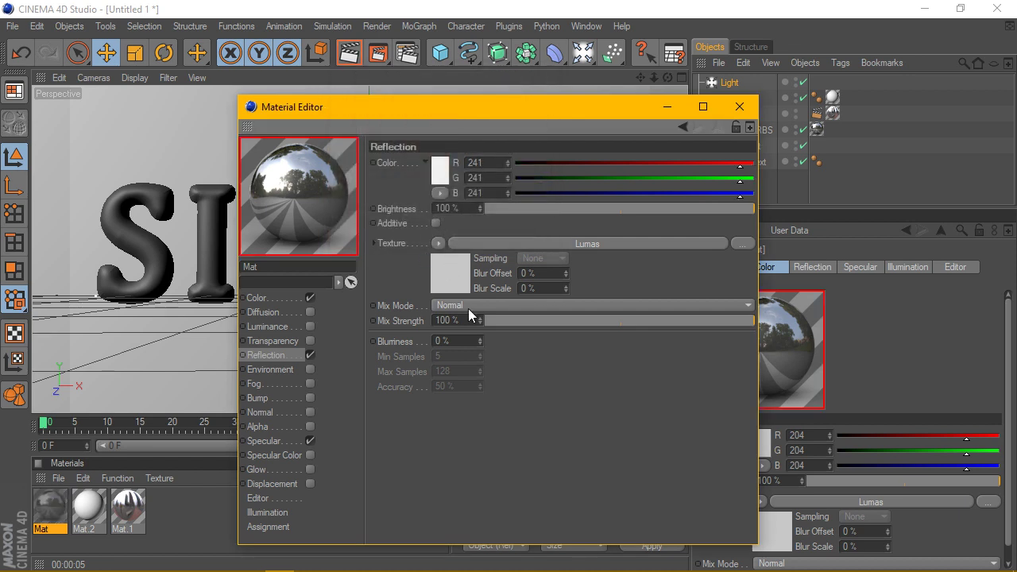
pyautogui.click(469, 308)
pyautogui.click(460, 335)
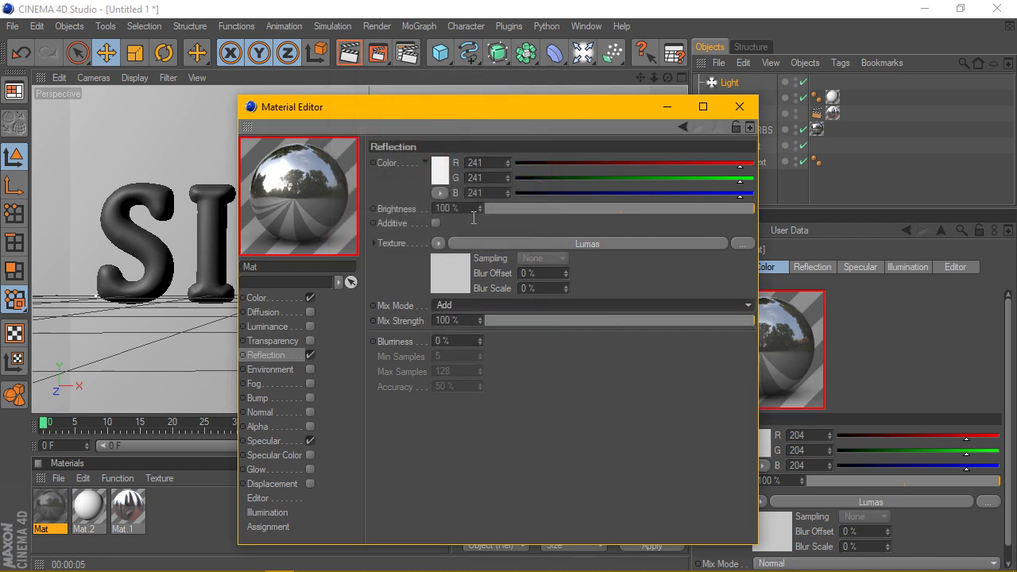
# Step: Set Mat's reflection brightness to 75% and render the view again
pyautogui.doubleClick(443, 210)
pyautogui.write('75')
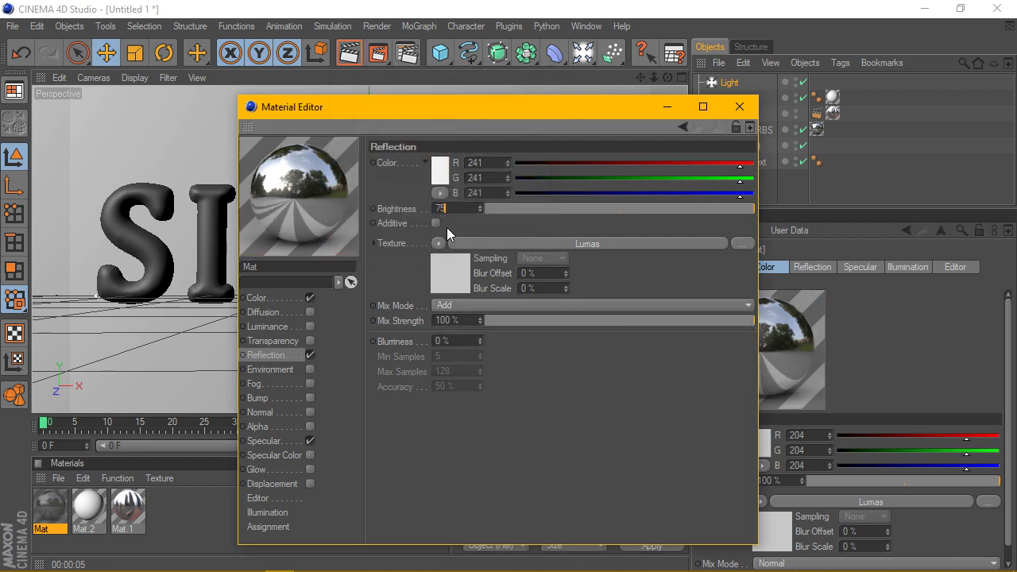
pyautogui.press('Return')
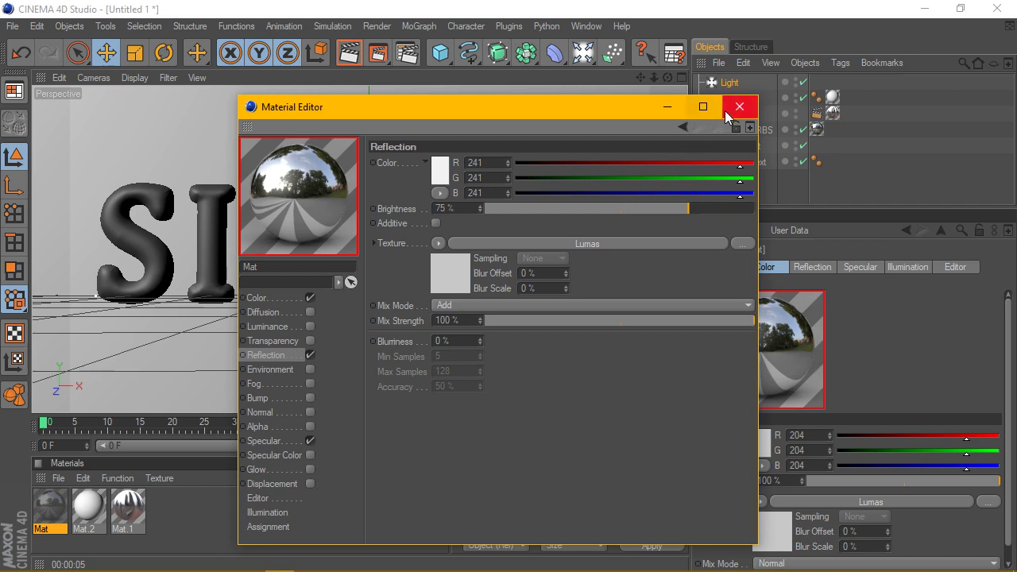
pyautogui.click(725, 111)
pyautogui.click(355, 53)
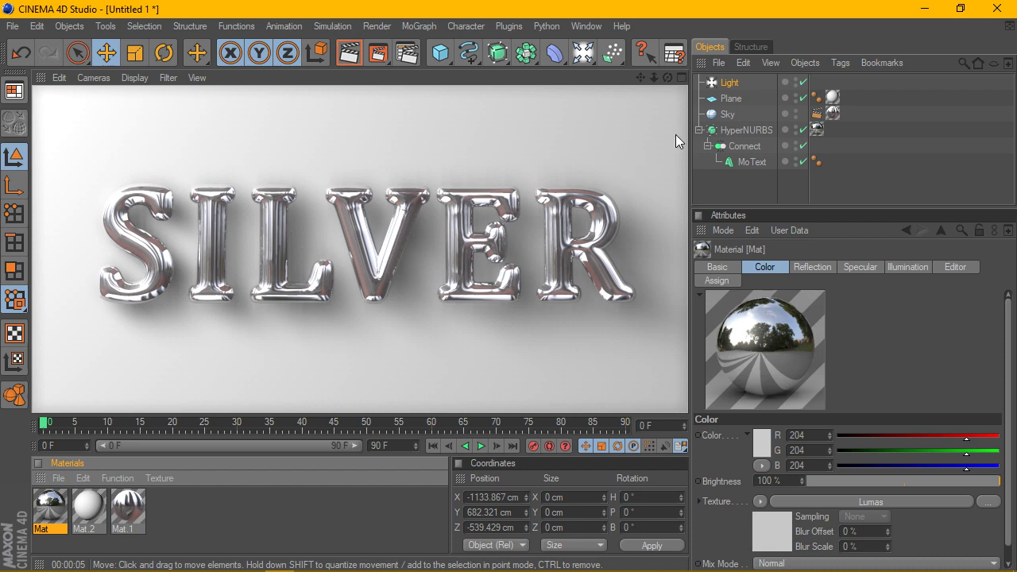
# Step: Set the light's shadow map to 500x500 and test-render the soft floor shadows
pyautogui.click(730, 82)
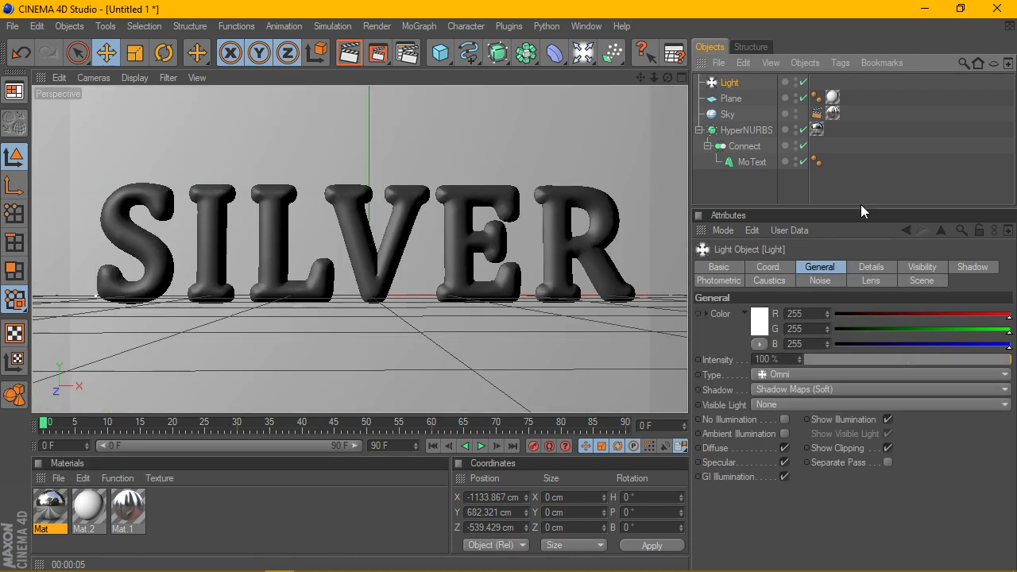
pyautogui.click(965, 265)
pyautogui.click(828, 399)
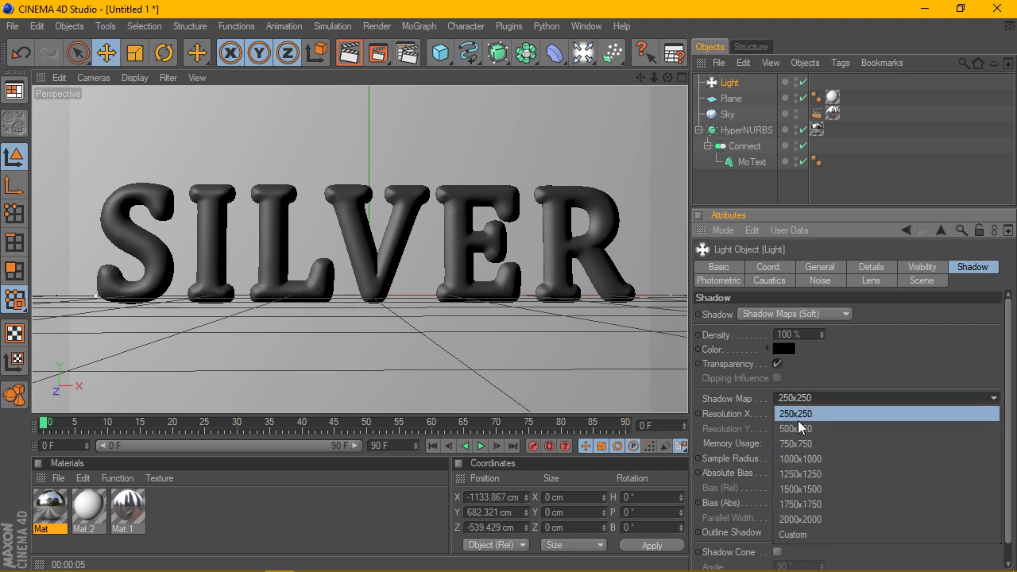
pyautogui.click(826, 429)
pyautogui.click(350, 53)
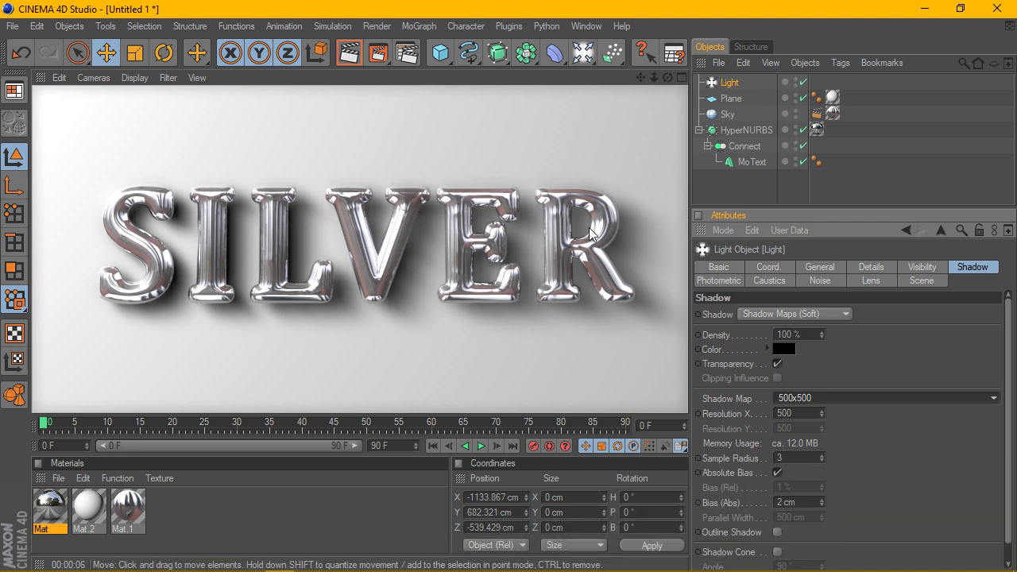
pyautogui.click(682, 84)
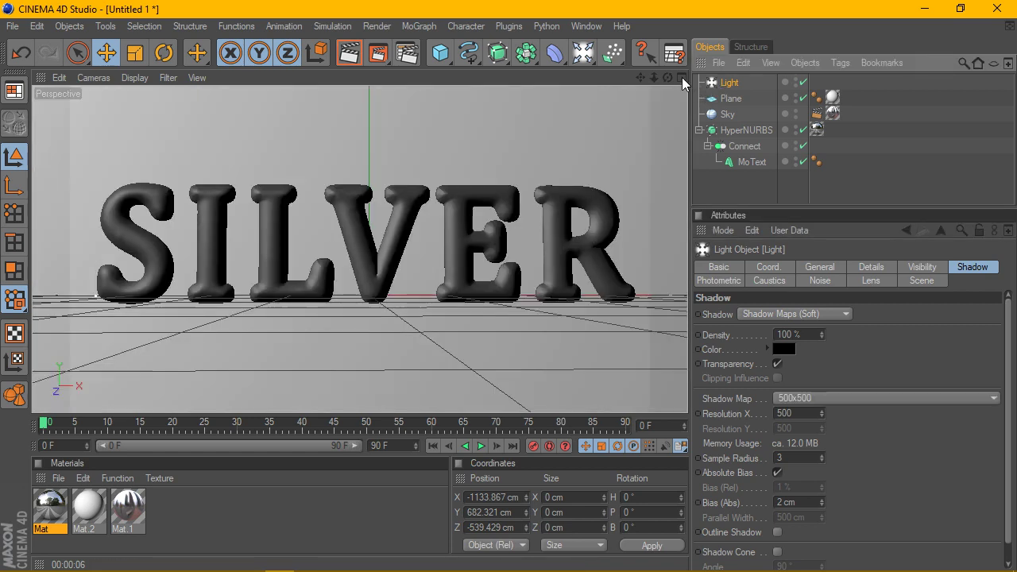
# Step: In the Right view, raise the light to about Y 805 cm
pyautogui.click(682, 79)
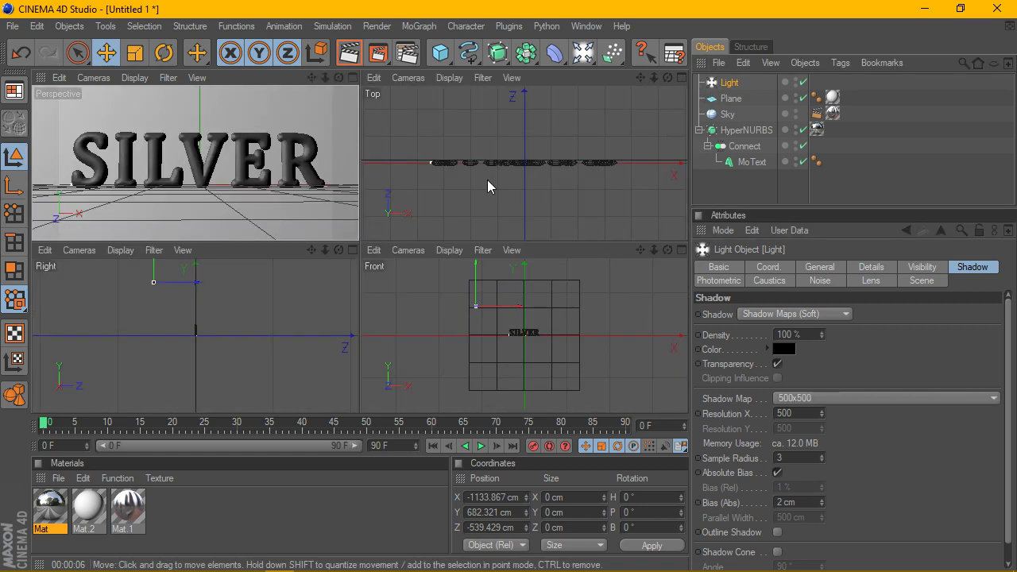
pyautogui.click(353, 251)
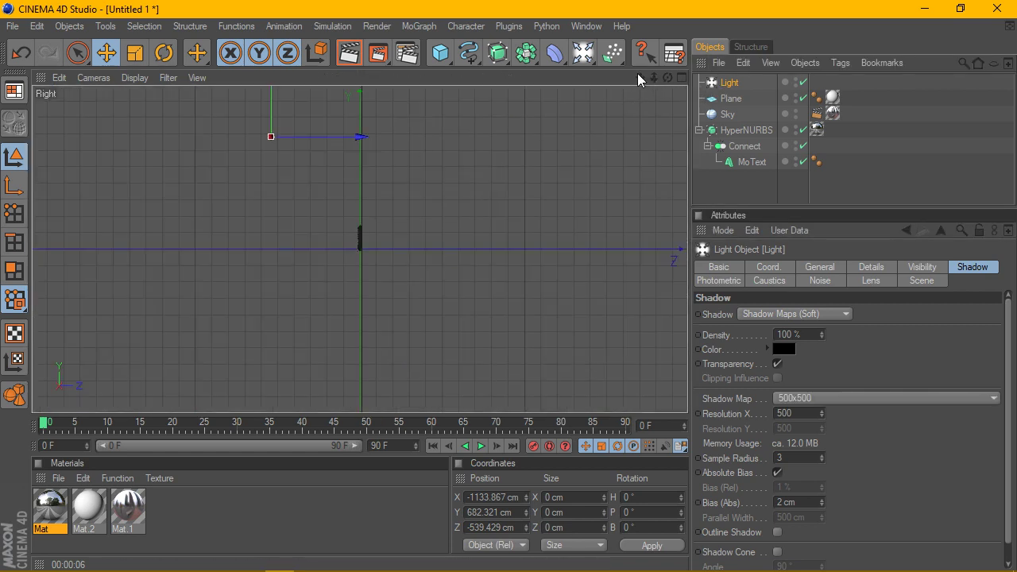
pyautogui.moveTo(641, 78)
pyautogui.mouseDown()
pyautogui.moveTo(641, 113)
pyautogui.moveTo(640, 103)
pyautogui.mouseUp()
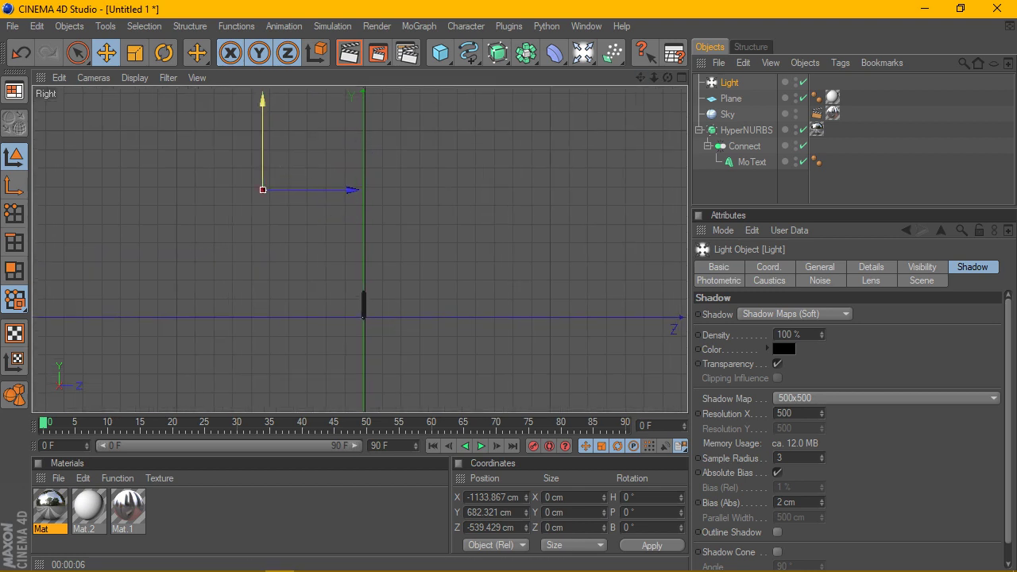
pyautogui.moveTo(263, 119); pyautogui.dragTo(263, 96)
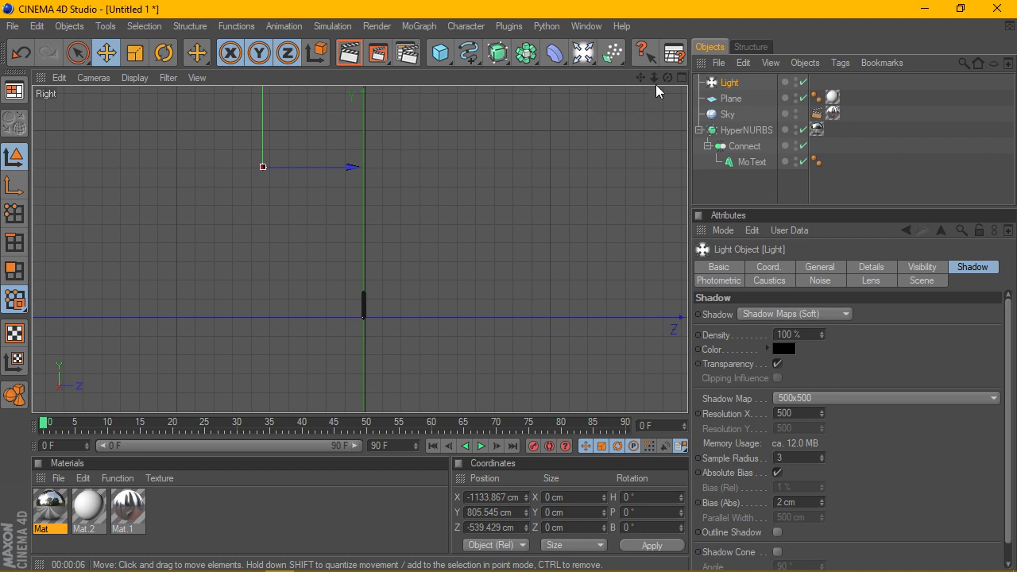
# Step: Move the light right to X -811.55 in the Front view, then render Perspective
pyautogui.click(682, 77)
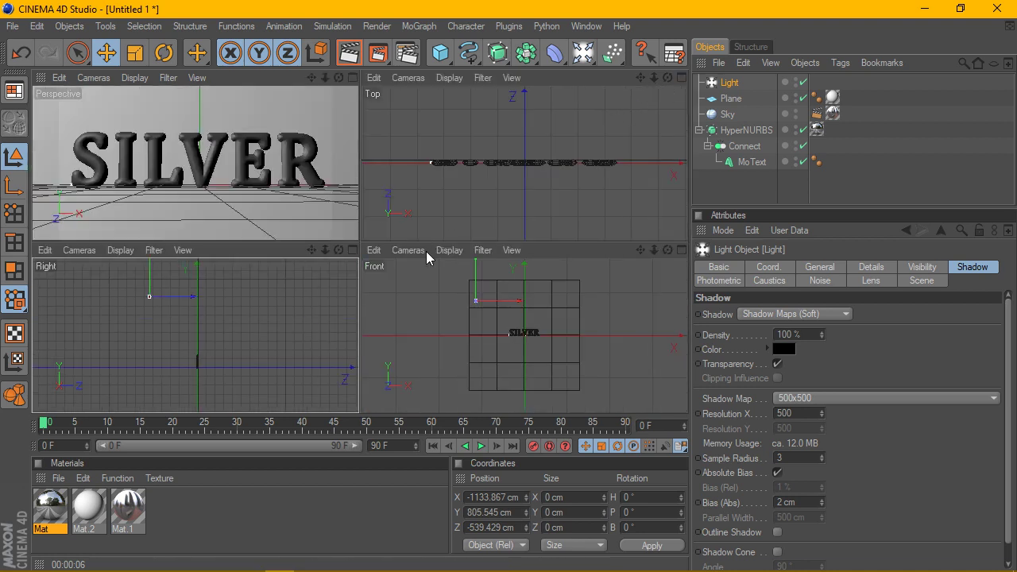
pyautogui.click(682, 249)
pyautogui.scroll(2, 333, 239)
pyautogui.scroll(2, 318, 169)
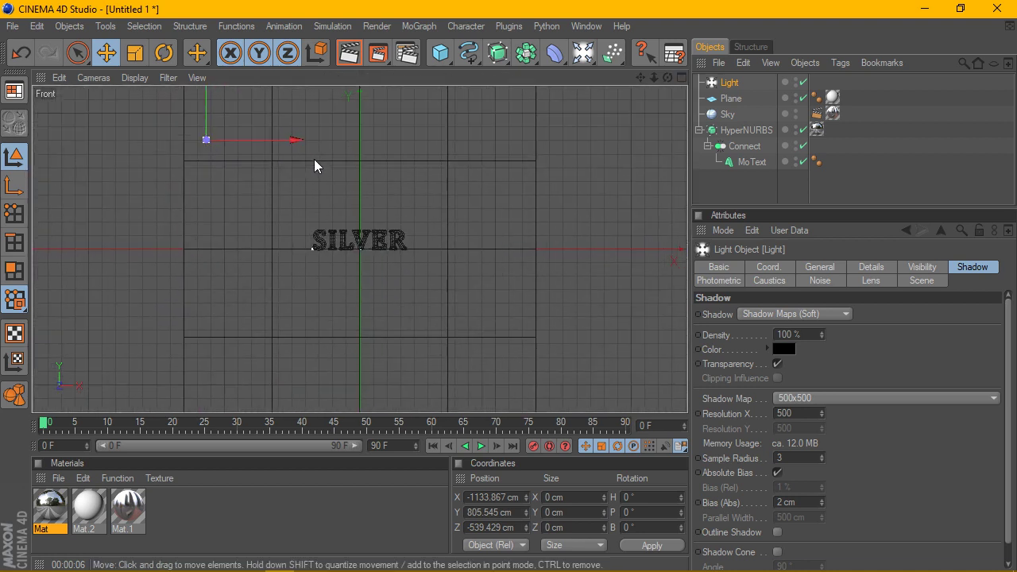
pyautogui.moveTo(294, 140); pyautogui.dragTo(338, 140)
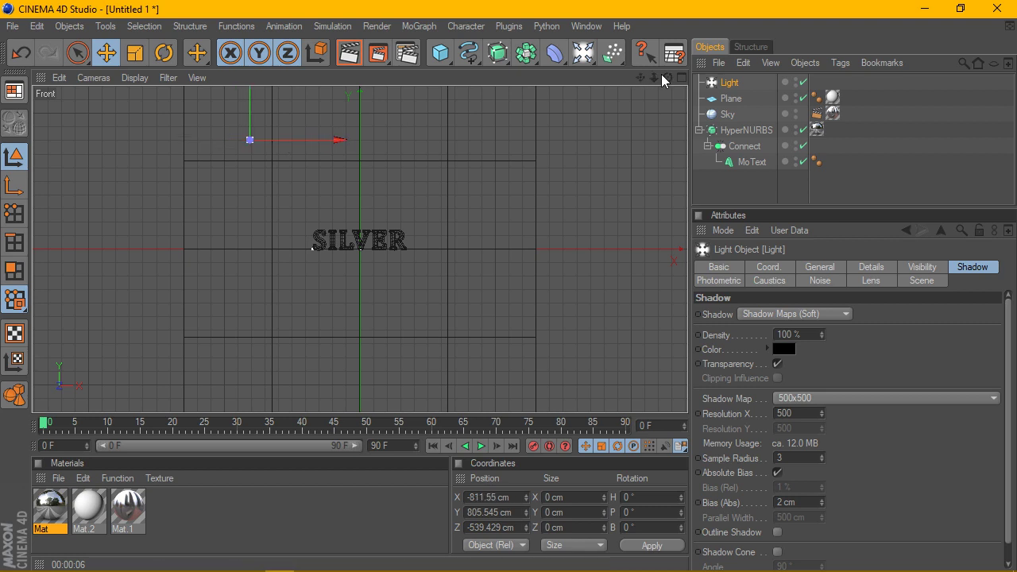
pyautogui.click(682, 77)
pyautogui.click(353, 78)
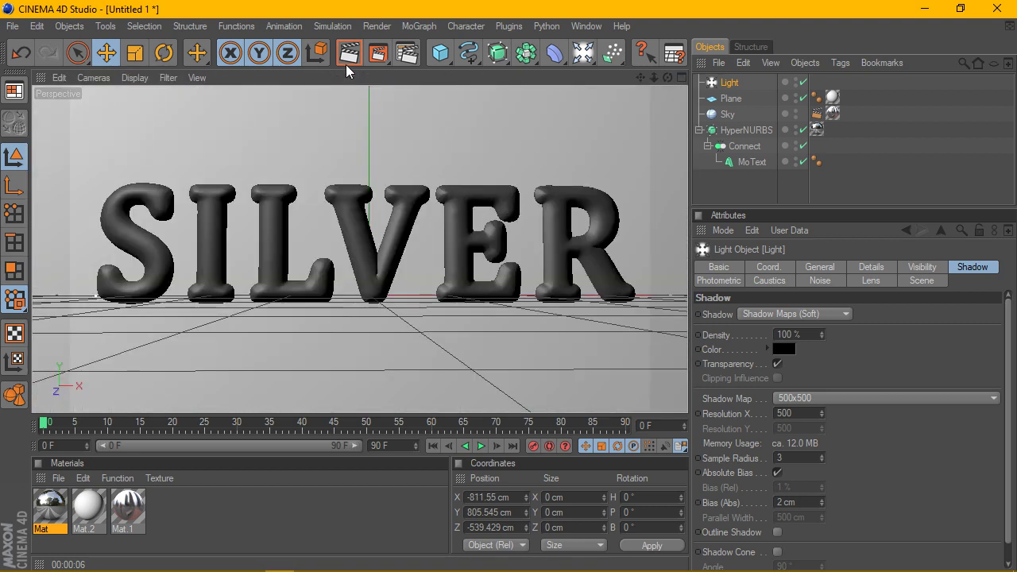
pyautogui.click(350, 54)
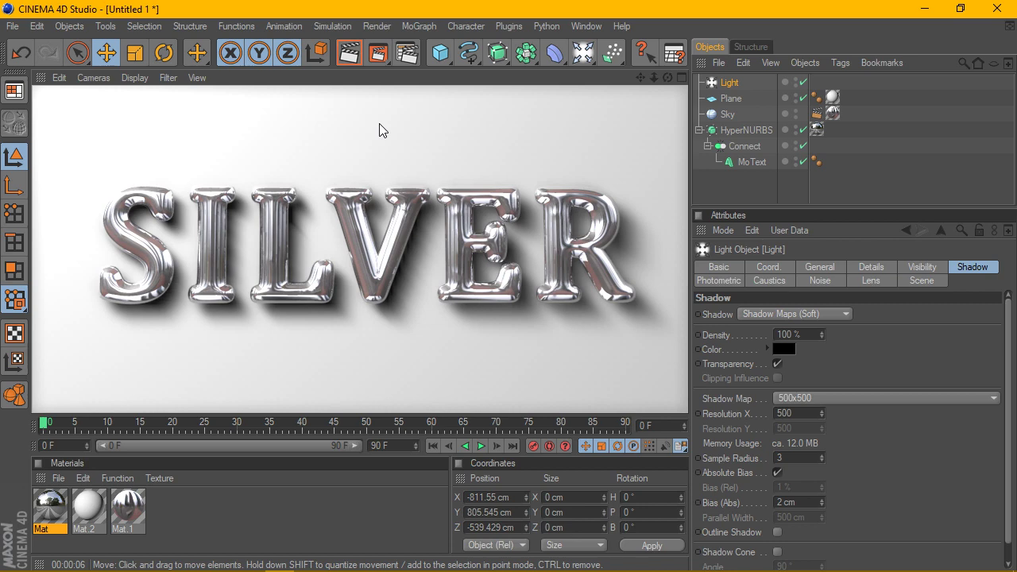
# Step: Lift the light to X -928.756, Y 946.193 cm and render the Perspective view
pyautogui.click(682, 77)
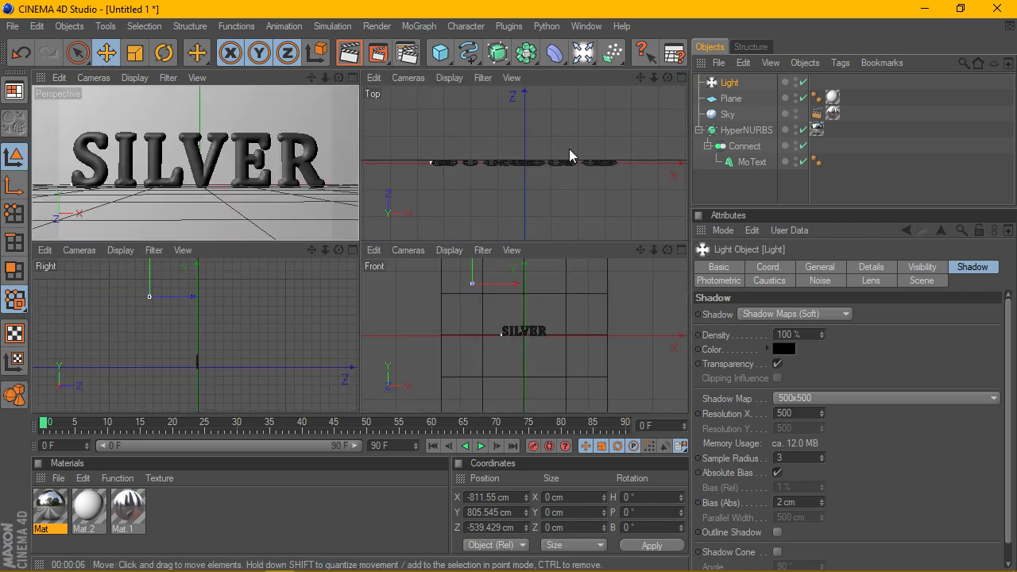
pyautogui.click(682, 249)
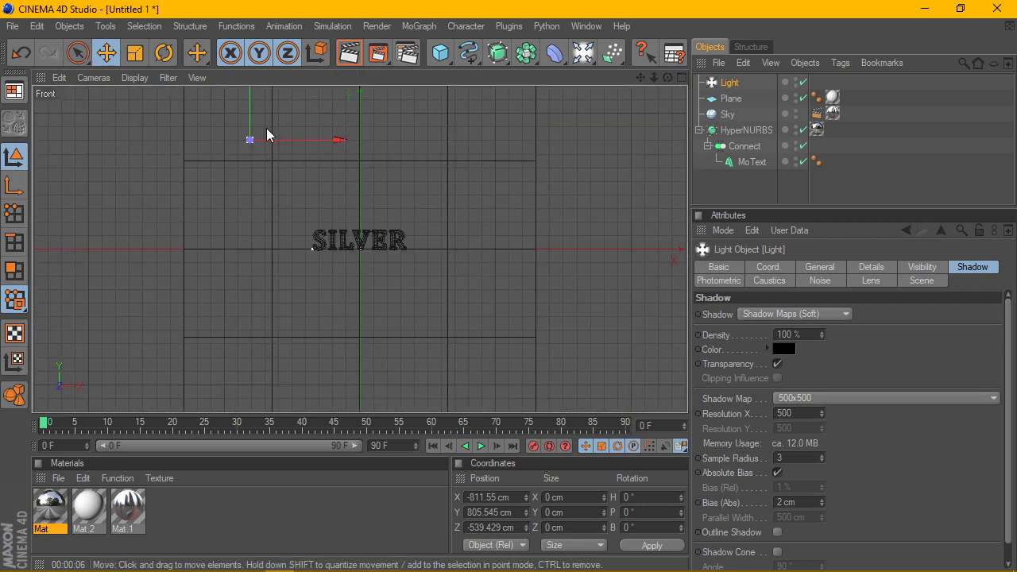
pyautogui.moveTo(252, 138)
pyautogui.mouseDown()
pyautogui.moveTo(254, 119)
pyautogui.moveTo(295, 121)
pyautogui.mouseUp()
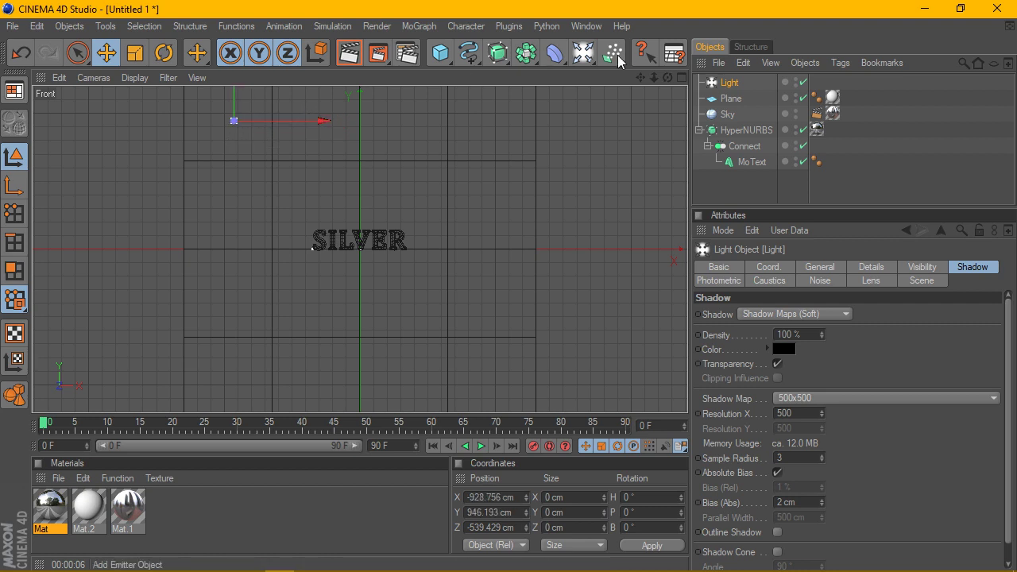
pyautogui.click(682, 78)
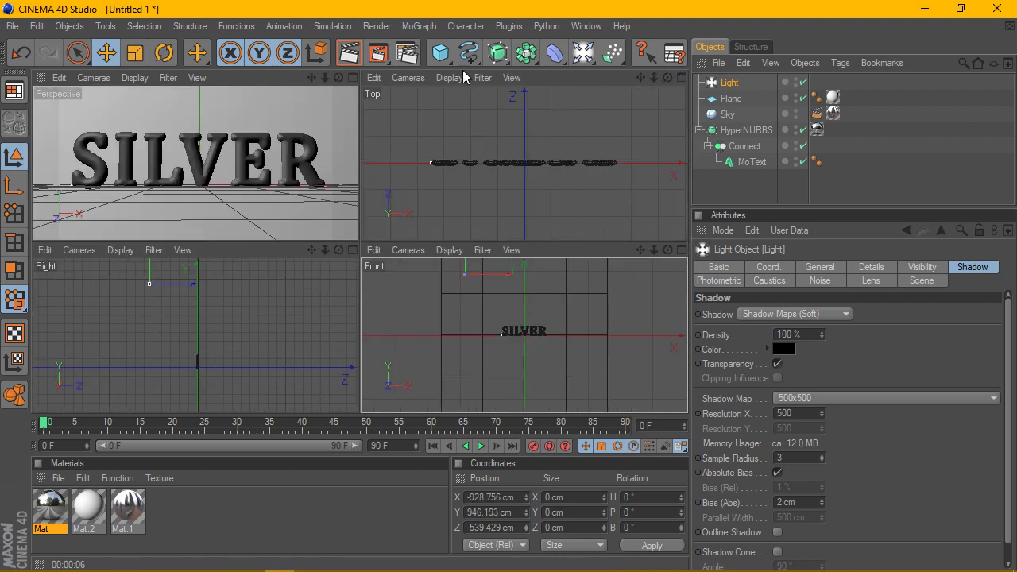
pyautogui.click(352, 77)
pyautogui.click(348, 53)
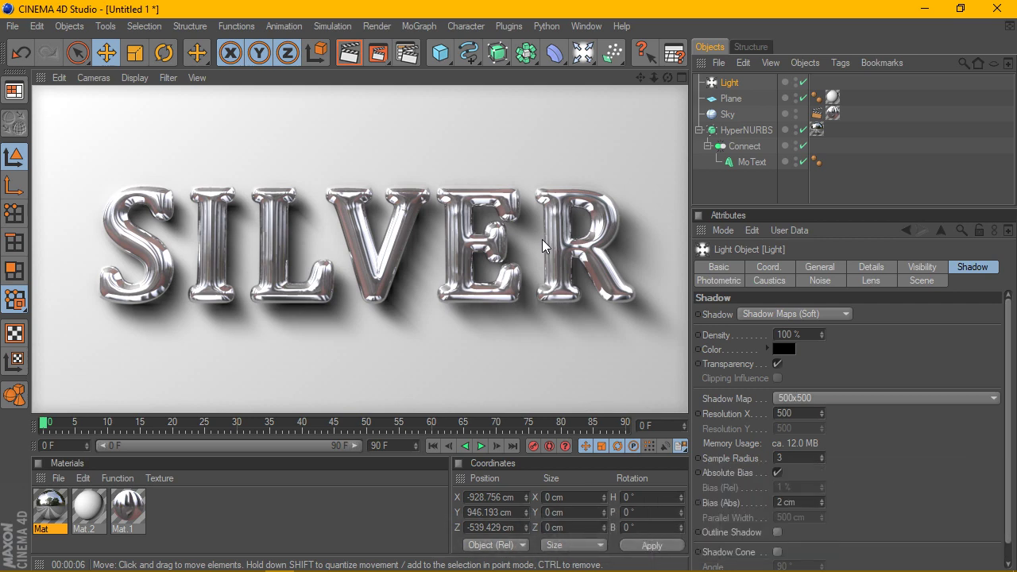
pyautogui.click(654, 196)
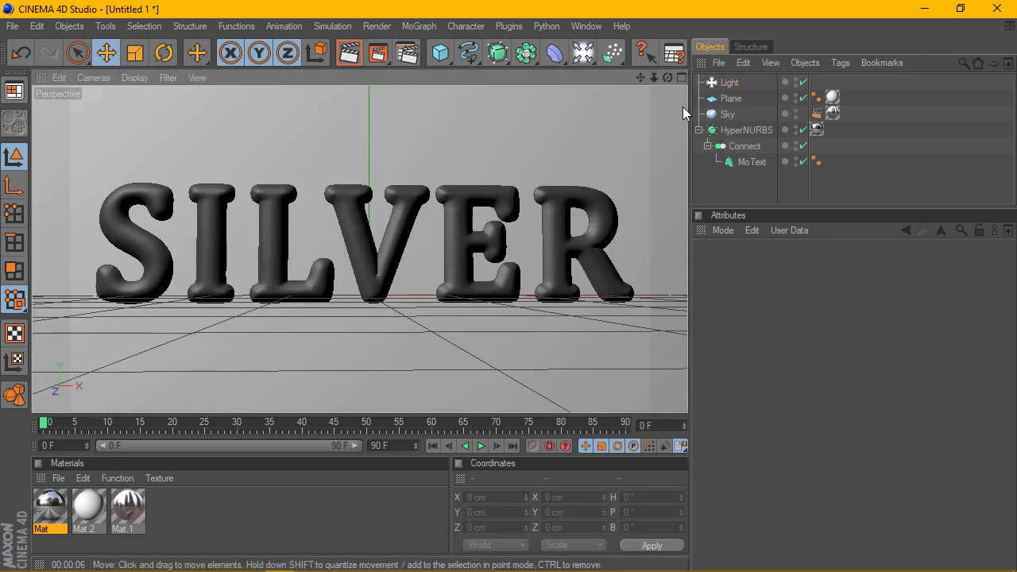
# Step: Widen the side panels, zoom the camera slightly out, and render the final chrome SILVER
pyautogui.moveTo(690, 114); pyautogui.dragTo(622, 115)
pyautogui.moveTo(586, 80); pyautogui.dragTo(579, 79)
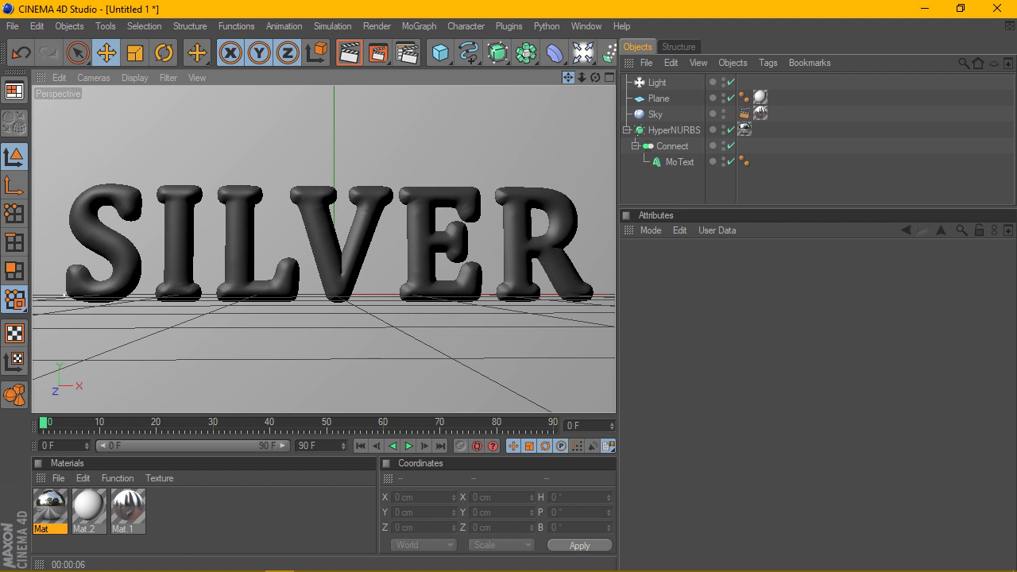
pyautogui.moveTo(582, 77)
pyautogui.mouseDown()
pyautogui.moveTo(566, 77)
pyautogui.moveTo(581, 80)
pyautogui.mouseUp()
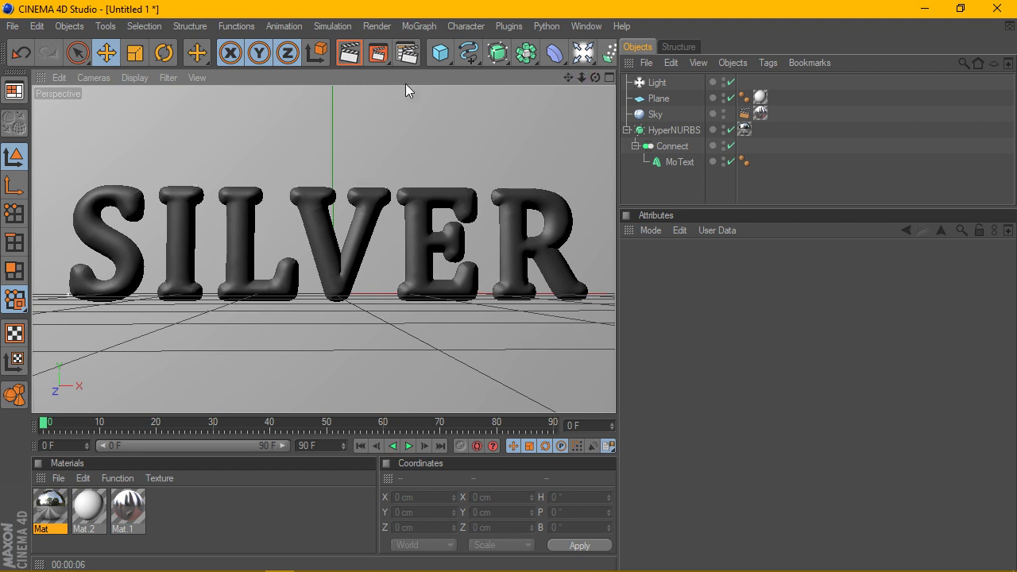
pyautogui.click(349, 54)
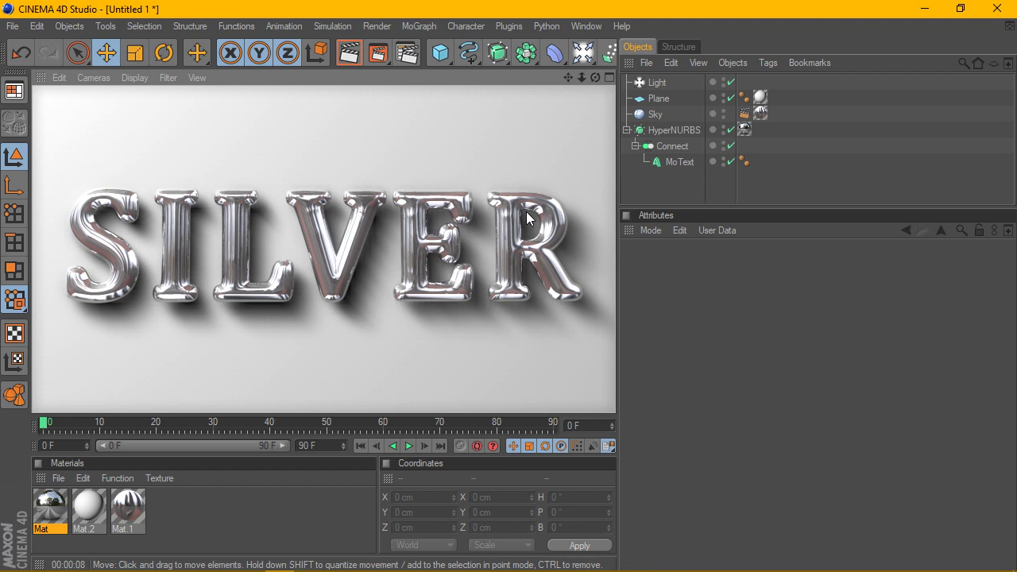
pyautogui.click(568, 77)
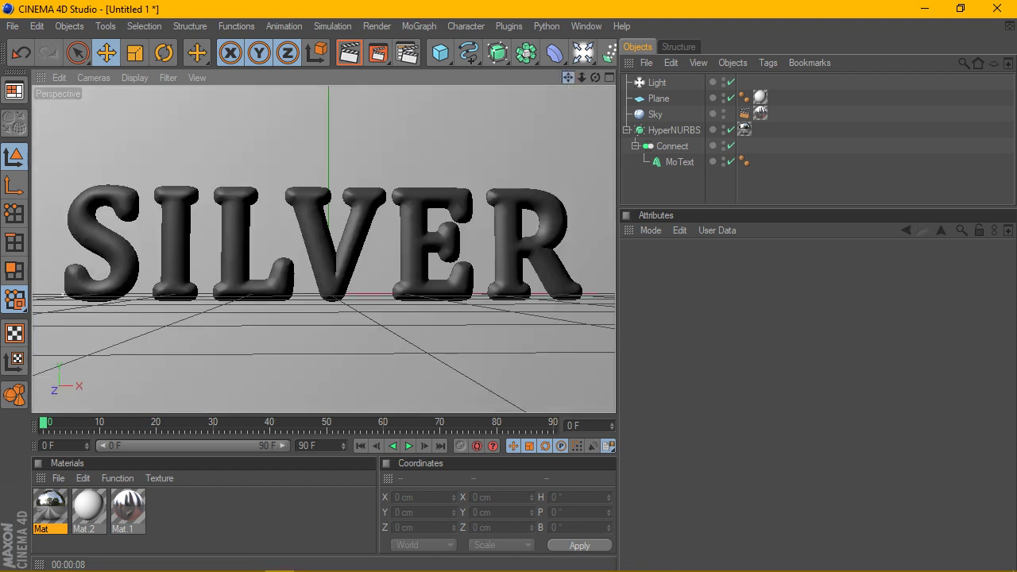